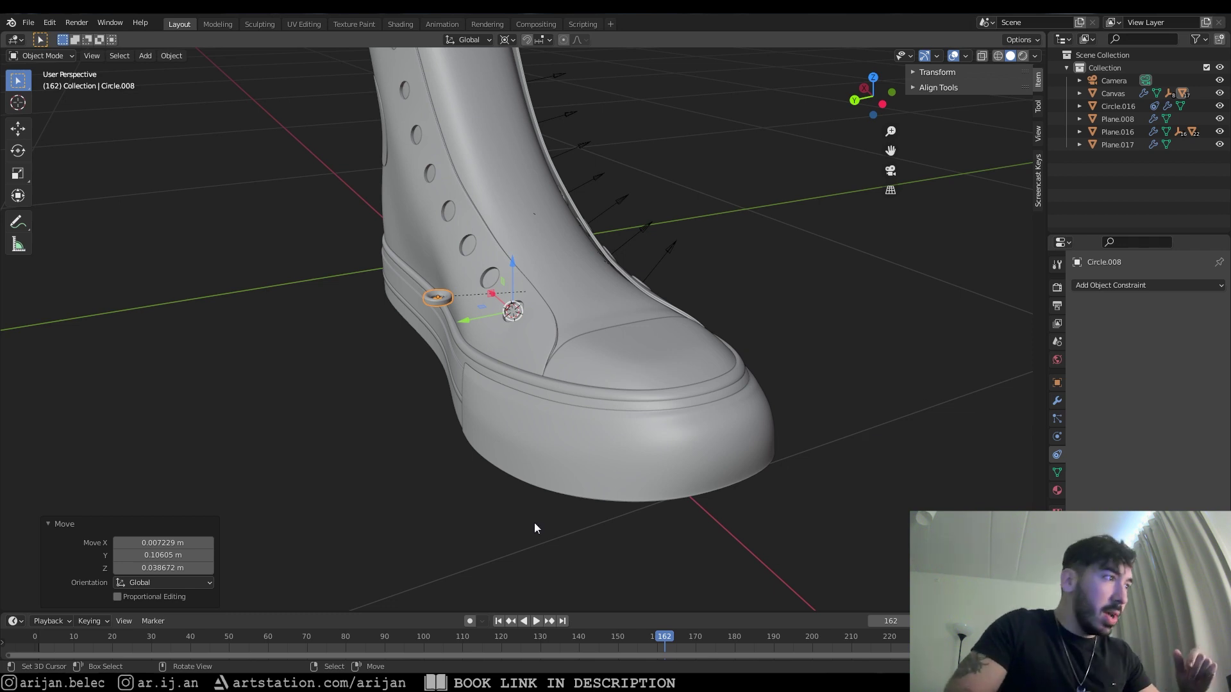
Move the loose eyelet ring outward, clear of the shoe beside the lowest empty lace hole
{"action": "middle_click_drag", "start_coordinate": [744, 483], "coordinate": [695, 305]}
{"action": "left_click", "coordinate": [610, 273]}
{"action": "middle_click_drag", "start_coordinate": [609, 274], "coordinate": [755, 278]}
{"action": "scroll", "coordinate": [498, 315], "scroll_direction": "up", "scroll_amount": 4}
{"action": "left_click", "coordinate": [498, 315]}
{"action": "middle_click_drag", "start_coordinate": [499, 315], "coordinate": [349, 332]}
{"action": "scroll", "coordinate": [503, 336], "scroll_direction": "up", "scroll_amount": 5}
{"action": "middle_click_drag", "start_coordinate": [502, 345], "coordinate": [449, 346]}
{"action": "left_click", "coordinate": [439, 285]}
{"action": "key", "text": "g"}
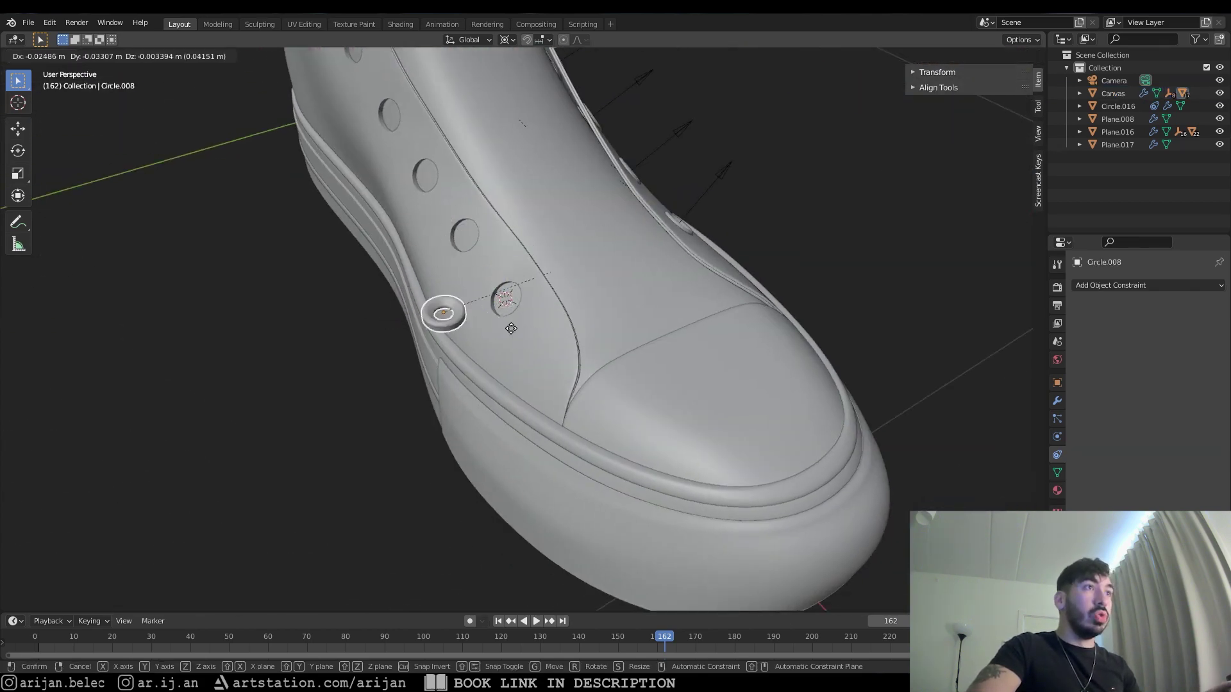
{"action": "left_click", "coordinate": [465, 252]}
{"action": "middle_click_drag", "start_coordinate": [464, 253], "coordinate": [477, 268]}
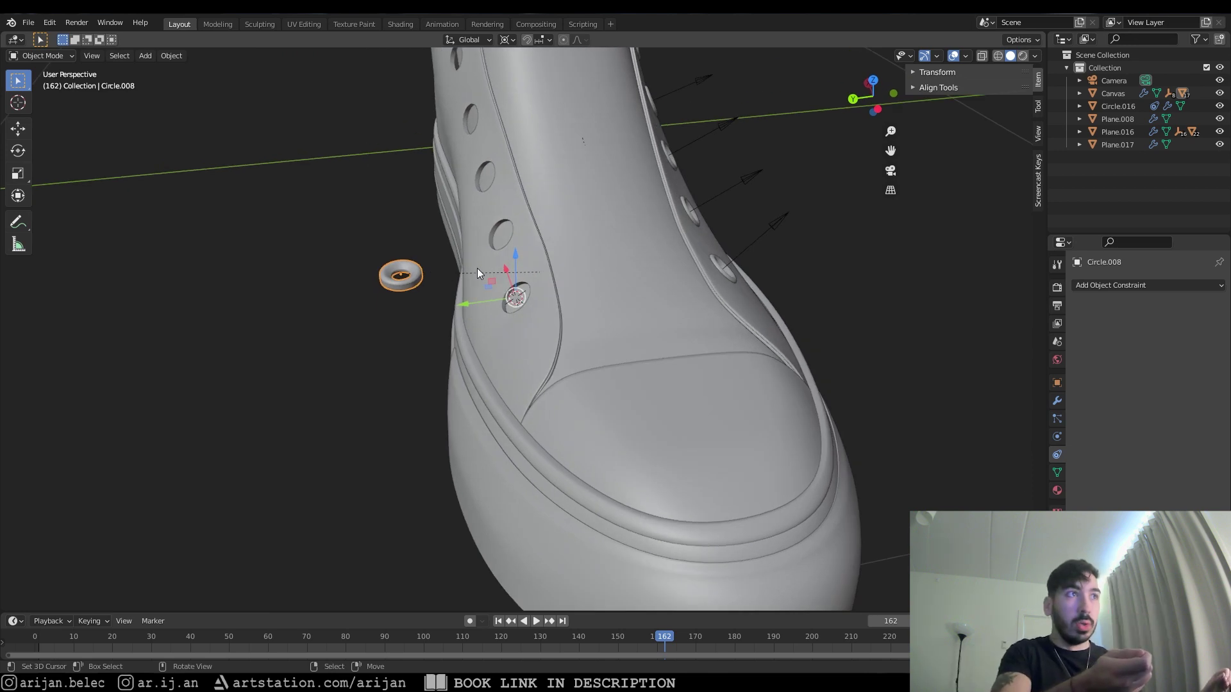
Examine the eyelets and arrow empties on the finished side against the empty lace holes on the other side
{"action": "middle_click_drag", "start_coordinate": [470, 273], "coordinate": [519, 322]}
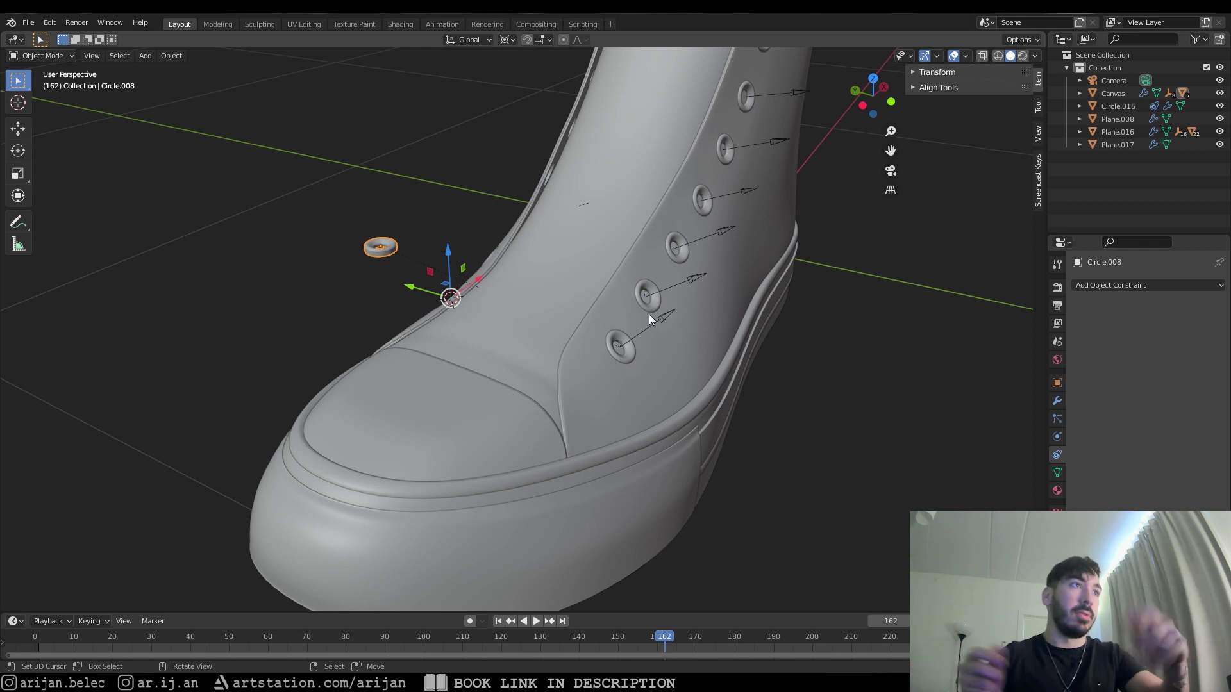
{"action": "middle_click_drag", "start_coordinate": [556, 306], "coordinate": [608, 361]}
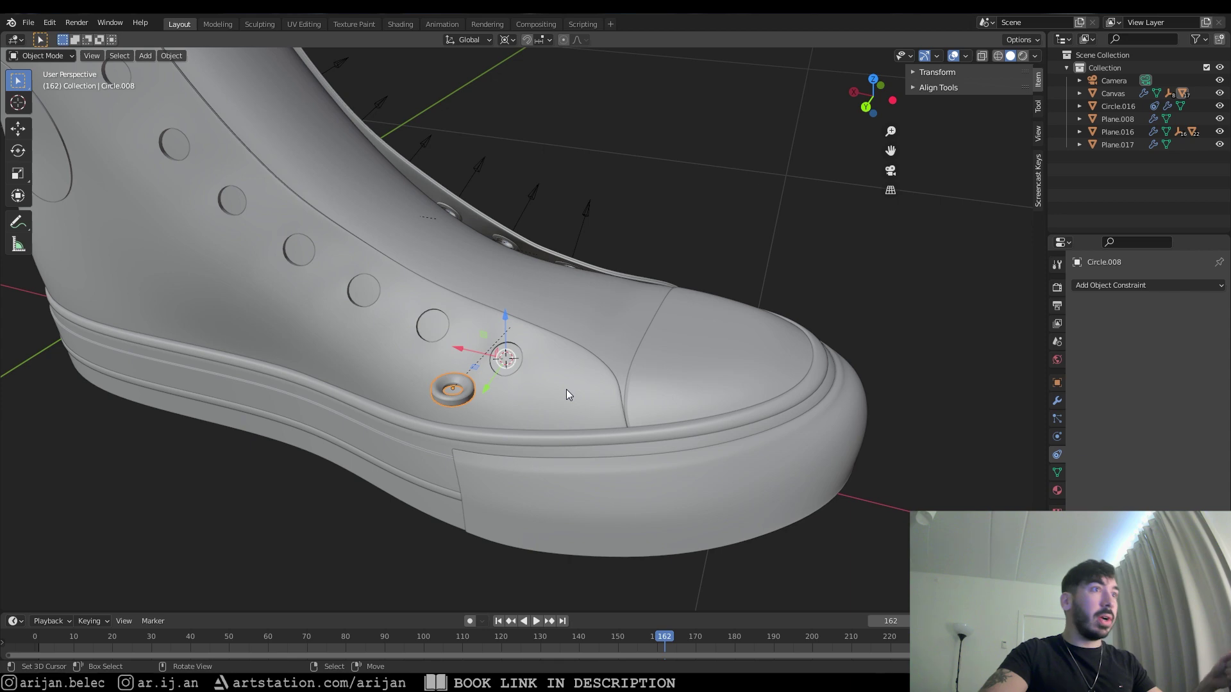
{"action": "middle_click_drag", "start_coordinate": [541, 402], "coordinate": [463, 376]}
{"action": "left_click", "coordinate": [463, 376]}
{"action": "middle_click_drag", "start_coordinate": [641, 337], "coordinate": [368, 378]}
{"action": "key", "text": "Tab"}
{"action": "key", "text": "Tab"}
{"action": "left_click", "coordinate": [407, 372]}
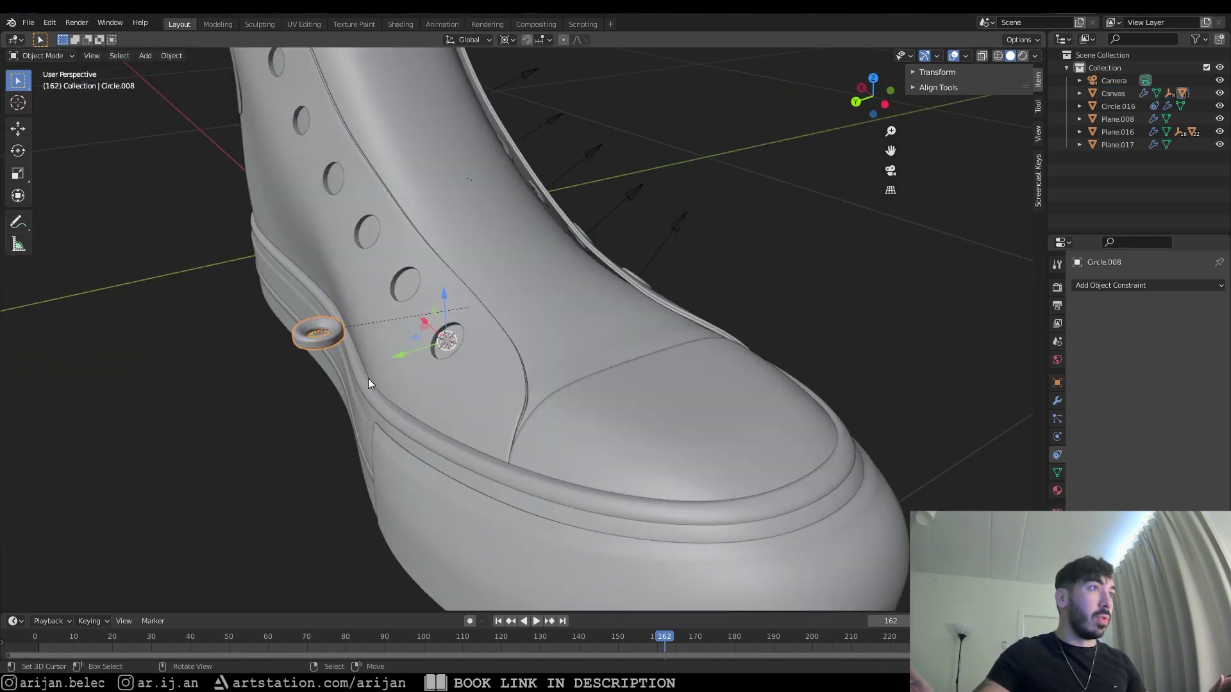
Snap the eyelet ring to the 3D cursor, and snap the cursor to the centre of the second-lowest lace hole's edge loop
{"action": "key", "text": "shift+s"}
{"action": "middle_click_drag", "start_coordinate": [391, 390], "coordinate": [436, 395]}
{"action": "left_click", "coordinate": [441, 340]}
{"action": "key", "text": "Tab"}
{"action": "left_click", "coordinate": [428, 263], "text": "alt"}
{"action": "key", "text": "shift+s"}
{"action": "middle_click_drag", "start_coordinate": [428, 263], "coordinate": [451, 303]}
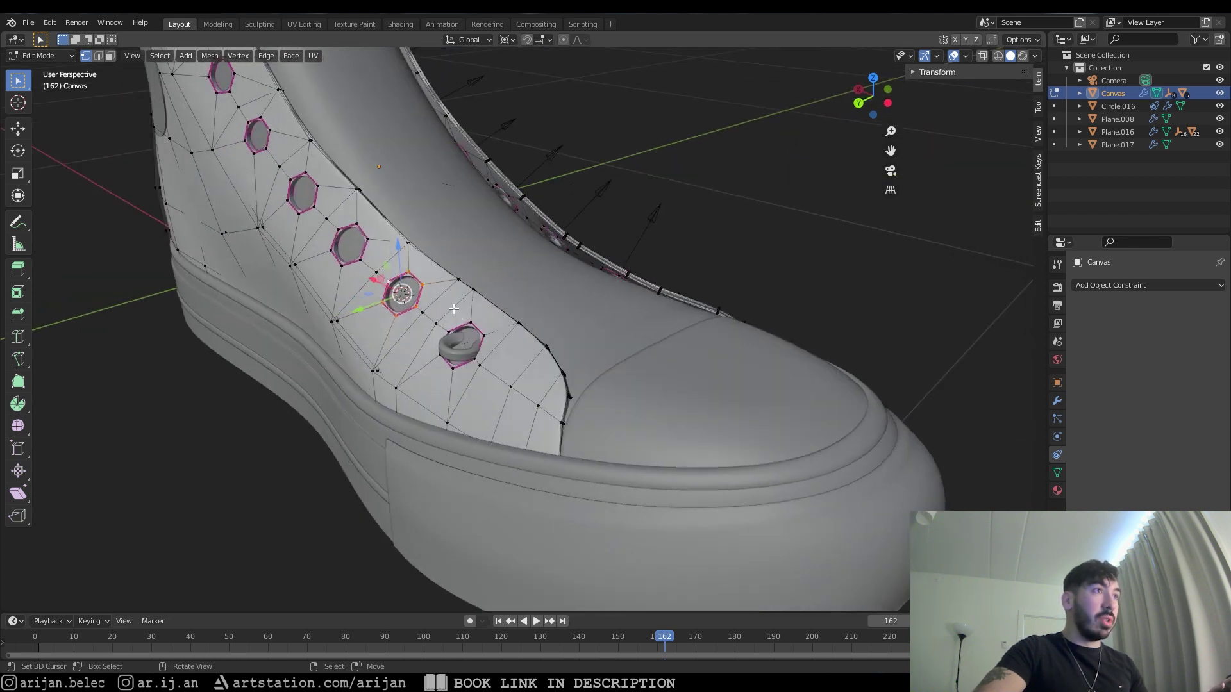
Snap the eyelet ring to the 3D cursor in the second-lowest lace hole
{"action": "key", "text": "Tab"}
{"action": "left_click", "coordinate": [453, 356]}
{"action": "middle_click_drag", "start_coordinate": [453, 356], "coordinate": [474, 317]}
{"action": "key", "text": "shift+s"}
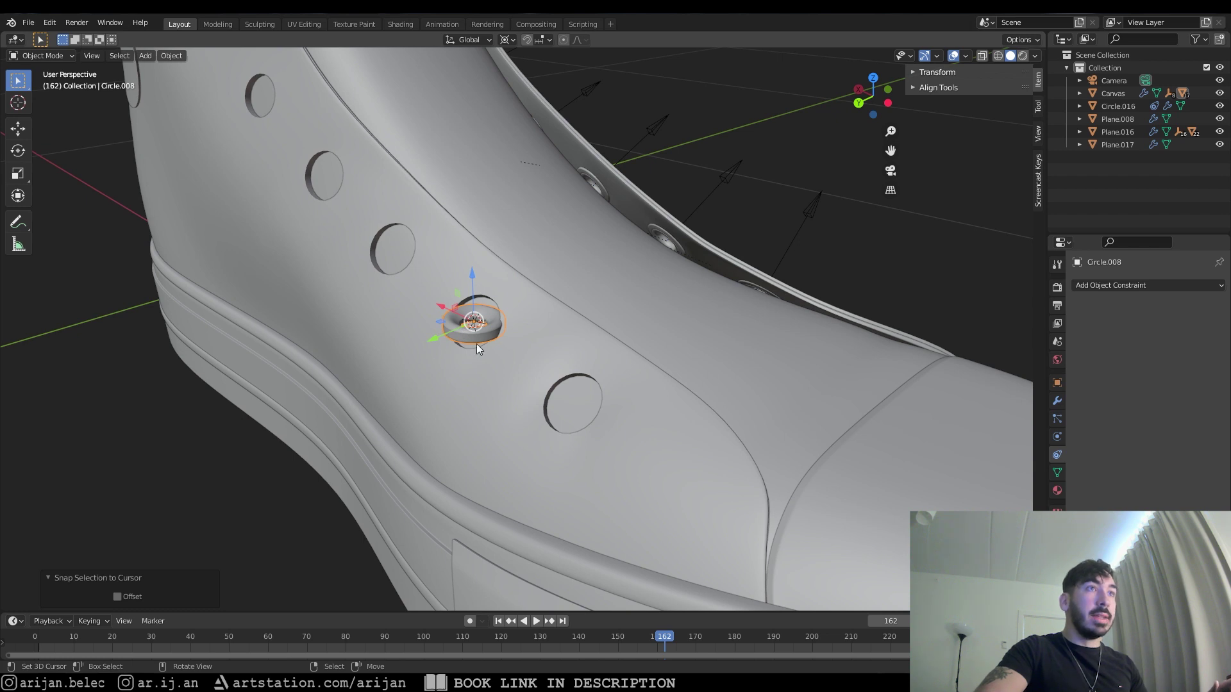
Enable Screencast Keys and rotate the eyelet ring by eye toward the slope of the shoe's side
{"action": "left_click", "coordinate": [1037, 193]}
{"action": "middle_click_drag", "start_coordinate": [922, 74], "coordinate": [498, 374]}
{"action": "key", "text": "r"}
{"action": "right_click", "coordinate": [575, 367]}
{"action": "middle_click_drag", "start_coordinate": [575, 366], "coordinate": [550, 405]}
{"action": "key", "text": "r"}
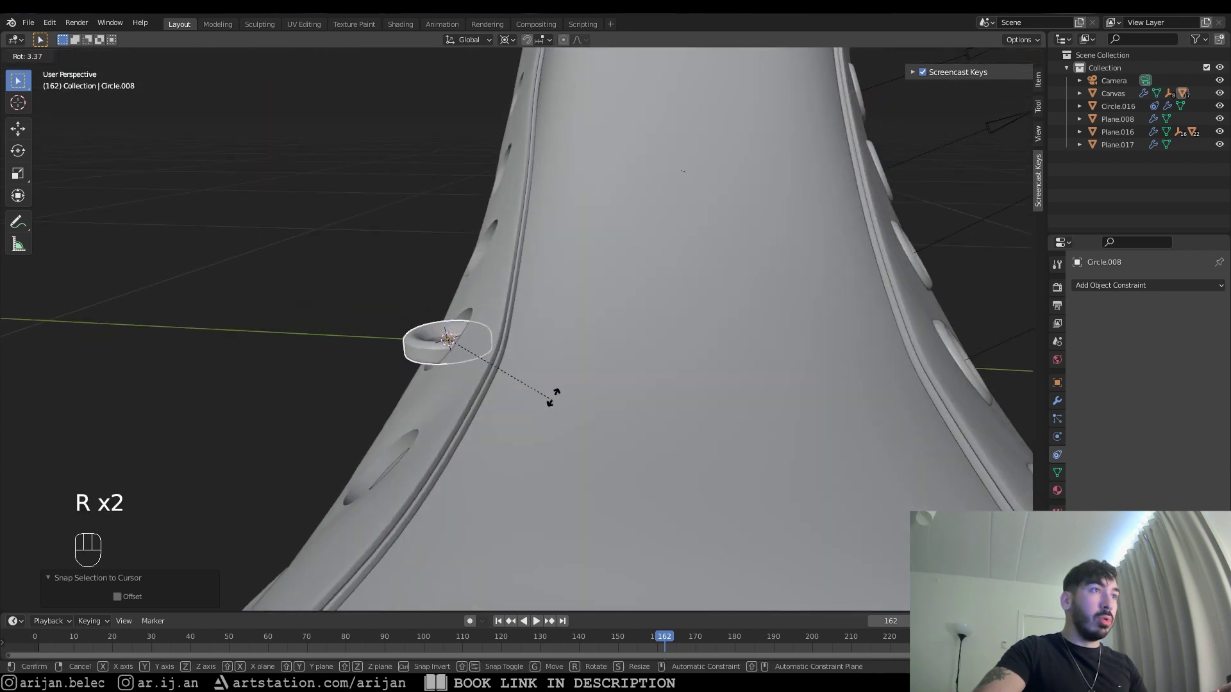
{"action": "left_click", "coordinate": [536, 309]}
Refine the ring's rotation from other viewing angles until it lies flush with the surface around the second-lowest hole
{"action": "middle_click_drag", "start_coordinate": [445, 378], "coordinate": [468, 392]}
{"action": "key", "text": "r"}
{"action": "right_click", "coordinate": [683, 371]}
{"action": "scroll", "coordinate": [468, 393], "scroll_direction": "up", "scroll_amount": 3}
{"action": "key", "text": "r"}
{"action": "left_click", "coordinate": [576, 421]}
{"action": "key", "text": "r"}
{"action": "left_click", "coordinate": [591, 426]}
Move the eyelet ring about -0.001 m along its local Z axis to seat it in the hole
{"action": "middle_click_drag", "start_coordinate": [591, 425], "coordinate": [637, 378]}
{"action": "key", "text": "g"}
{"action": "key", "text": "g"}
{"action": "left_click", "coordinate": [575, 427]}
{"action": "scroll", "coordinate": [625, 410], "scroll_direction": "up", "scroll_amount": 2}
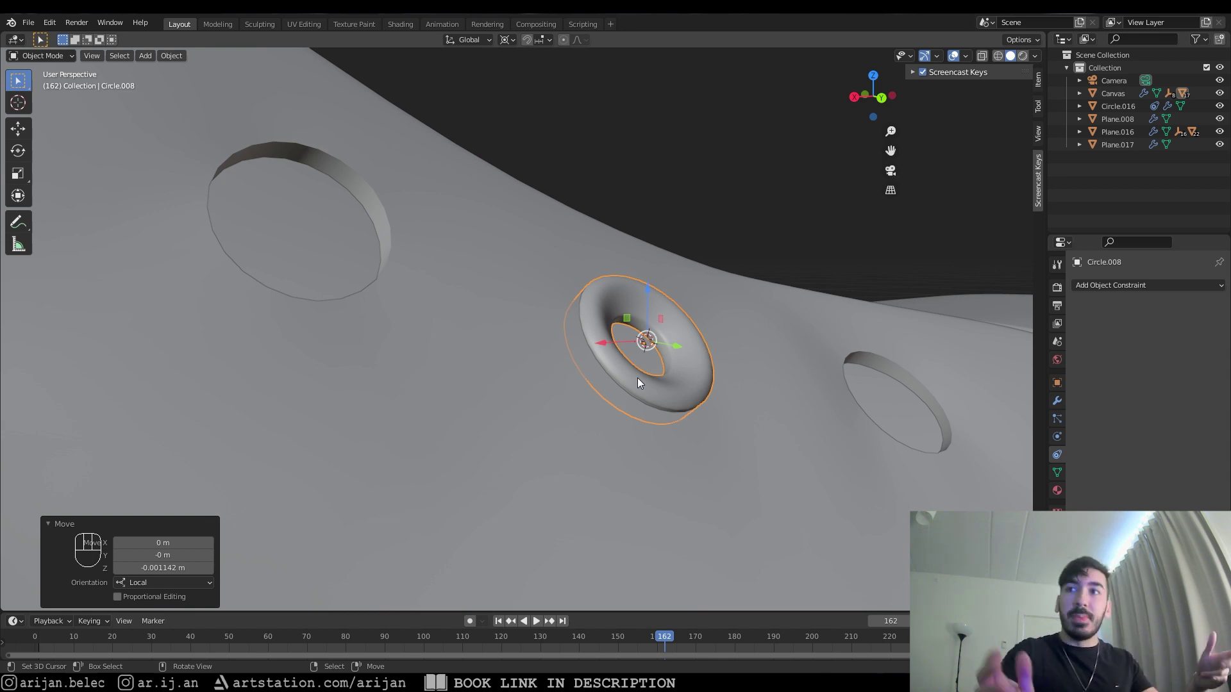
Move the eyelet ring off the second-lowest hole toward the next hole up
{"action": "middle_click_drag", "start_coordinate": [637, 378], "coordinate": [608, 408]}
{"action": "key", "text": "r"}
{"action": "right_click", "coordinate": [582, 387]}
{"action": "key", "text": "g"}
{"action": "left_click", "coordinate": [441, 347]}
{"action": "scroll", "coordinate": [449, 349], "scroll_direction": "down", "scroll_amount": 3}
Fill the second-lowest lace hole's edge loop in the canvas mesh with a face
{"action": "left_click", "coordinate": [456, 350]}
{"action": "key", "text": "Tab"}
{"action": "middle_click_drag", "start_coordinate": [559, 334], "coordinate": [573, 410]}
{"action": "key", "text": "f"}
{"action": "key", "text": "ctrl+z"}
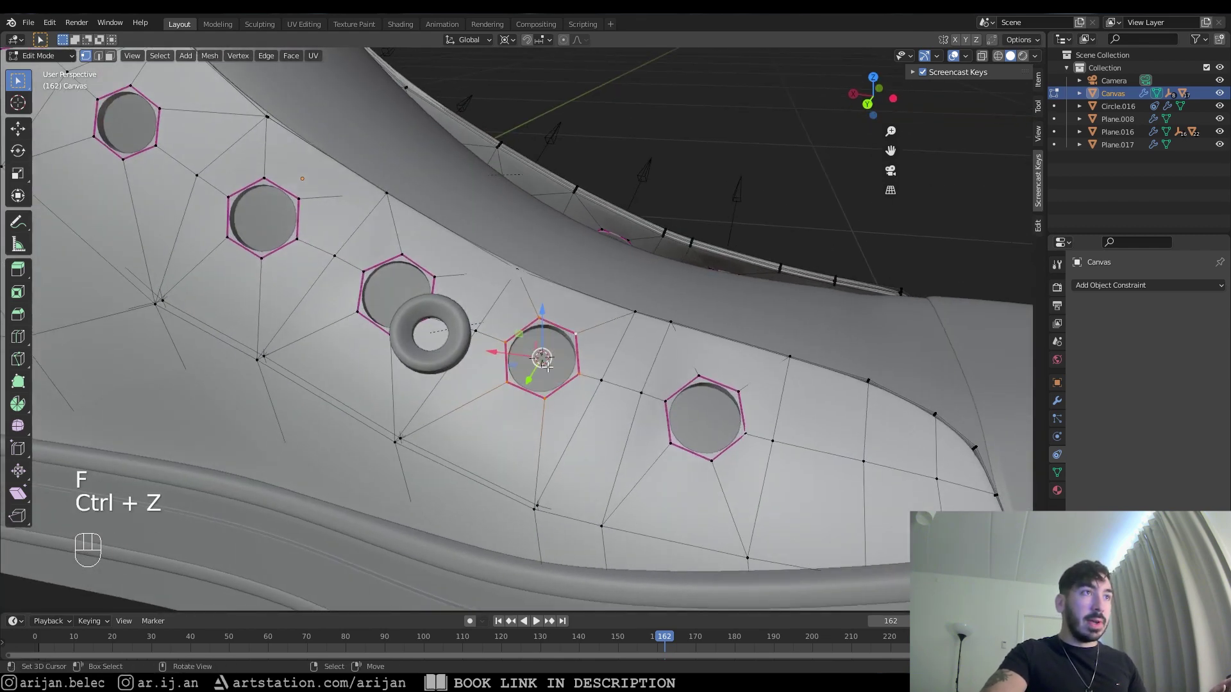
{"action": "middle_click_drag", "start_coordinate": [561, 334], "coordinate": [500, 344]}
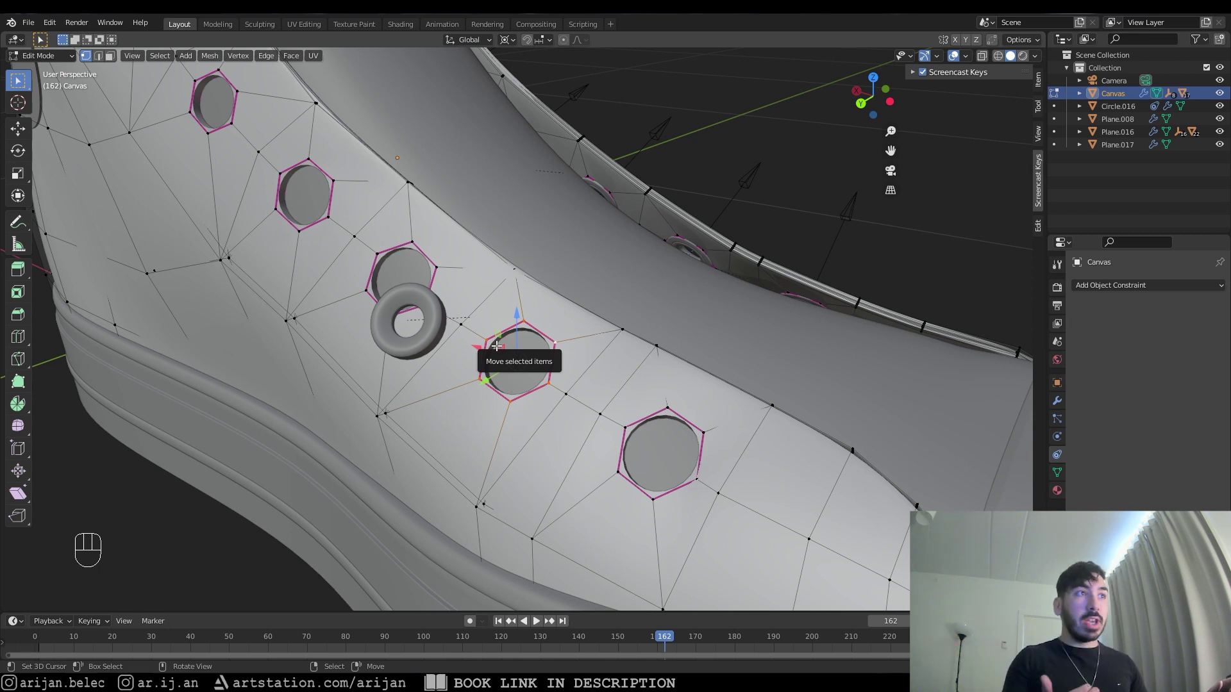
{"action": "middle_click_drag", "start_coordinate": [497, 346], "coordinate": [473, 338]}
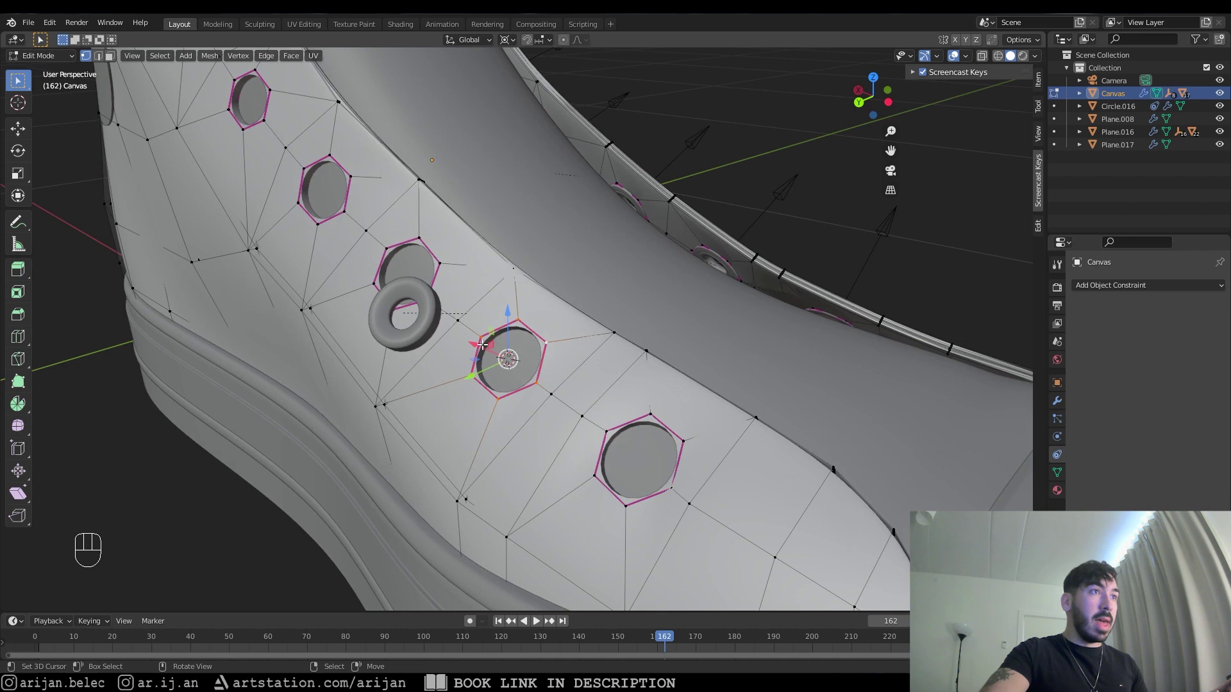
{"action": "key", "text": "f"}
{"action": "middle_click_drag", "start_coordinate": [604, 357], "coordinate": [582, 364]}
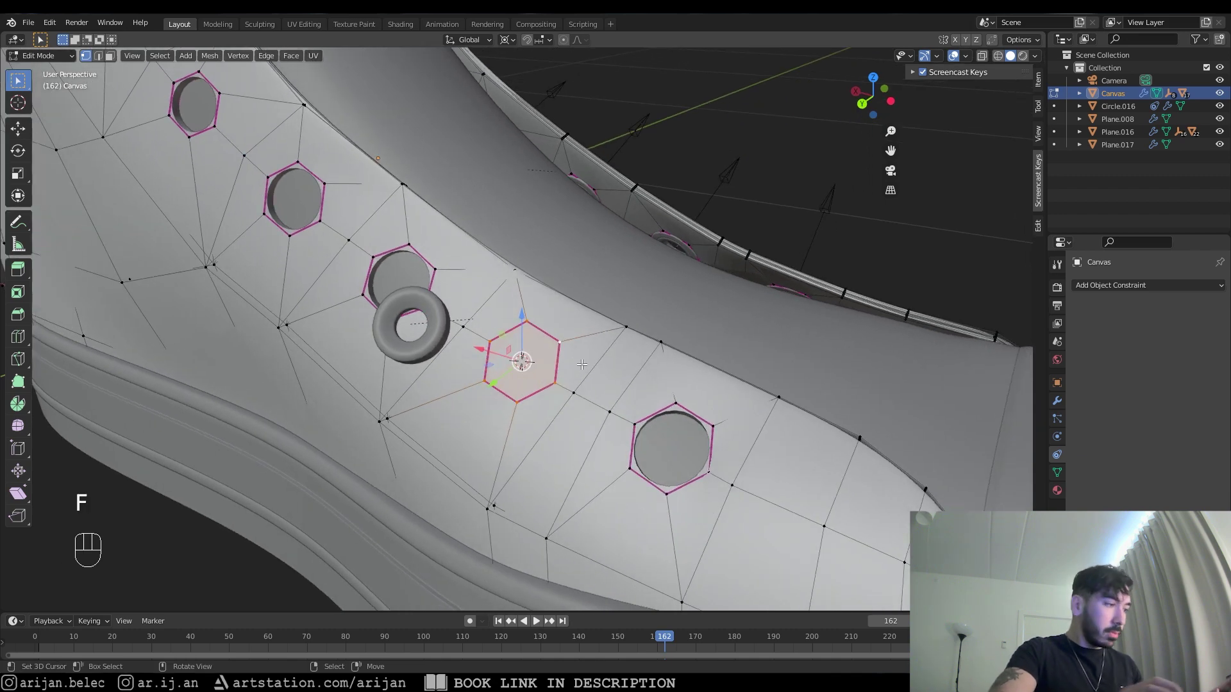
Align the view squarely to the face filling the second-lowest hole, using orthographic projection
{"action": "key", "text": "shift+KP_7"}
{"action": "mouse_move", "coordinate": [470, 321]}
{"action": "middle_mouse_down"}
{"action": "mouse_move", "coordinate": [517, 285]}
{"action": "mouse_move", "coordinate": [413, 305]}
{"action": "mouse_move", "coordinate": [516, 234]}
{"action": "mouse_move", "coordinate": [545, 307]}
{"action": "mouse_move", "coordinate": [536, 360]}
{"action": "mouse_move", "coordinate": [575, 346]}
{"action": "mouse_move", "coordinate": [550, 296]}
{"action": "mouse_move", "coordinate": [503, 278]}
{"action": "mouse_move", "coordinate": [506, 301]}
{"action": "middle_mouse_up"}
{"action": "key", "text": "shift+KP_8"}
{"action": "key", "text": "shift+KP_7"}
{"action": "key", "text": "shift+KP_7"}
{"action": "key", "text": "z"}
{"action": "key", "text": "z"}
{"action": "key", "text": "KP_5"}
{"action": "key", "text": "3"}
{"action": "key", "text": "KP_1"}
{"action": "key", "text": "3"}
{"action": "key", "text": "1"}
{"action": "key", "text": "z"}
{"action": "key", "text": "z"}
{"action": "key", "text": "shift+KP_7"}
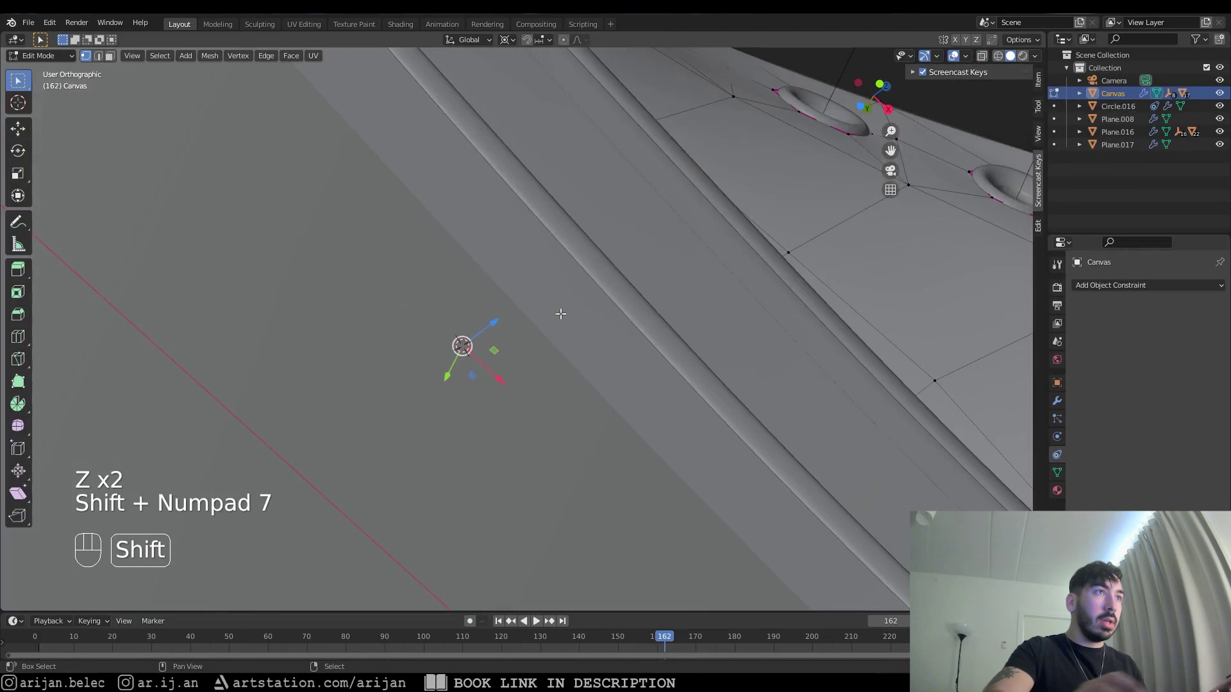
Show the shoe in wireframe shading and return the canvas mesh to Object Mode
{"action": "key", "text": "z"}
{"action": "scroll", "coordinate": [502, 340], "scroll_direction": "down", "scroll_amount": 5}
{"action": "key", "text": "Tab"}
{"action": "scroll", "coordinate": [492, 343], "scroll_direction": "up", "scroll_amount": 2}
{"action": "key", "text": "z"}
{"action": "key", "text": "z"}
{"action": "key", "text": "Tab"}
{"action": "scroll", "coordinate": [493, 348], "scroll_direction": "up", "scroll_amount": 2}
{"action": "scroll", "coordinate": [494, 349], "scroll_direction": "down", "scroll_amount": 3}
{"action": "key", "text": "Tab"}
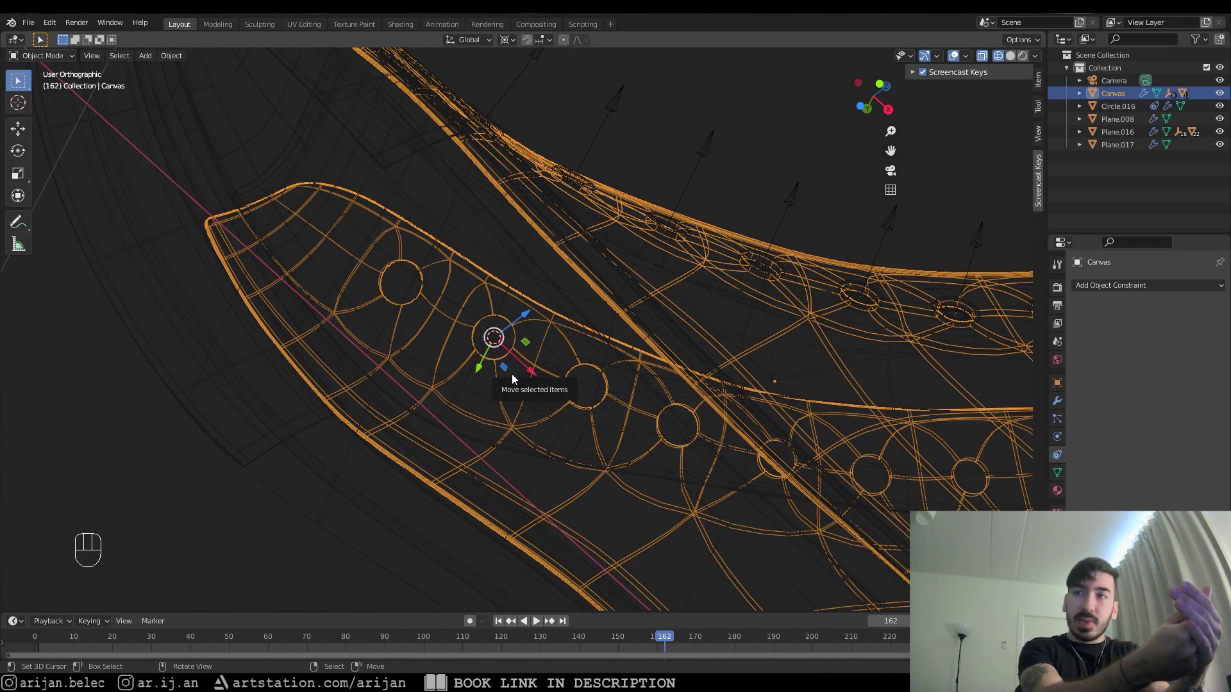
Move the eyelet ring in the aligned view so that it is centred on the second-lowest lace hole
{"action": "left_click", "coordinate": [540, 404]}
{"action": "key", "text": "g"}
{"action": "left_click", "coordinate": [545, 364]}
{"action": "scroll", "coordinate": [552, 370], "scroll_direction": "up", "scroll_amount": 3}
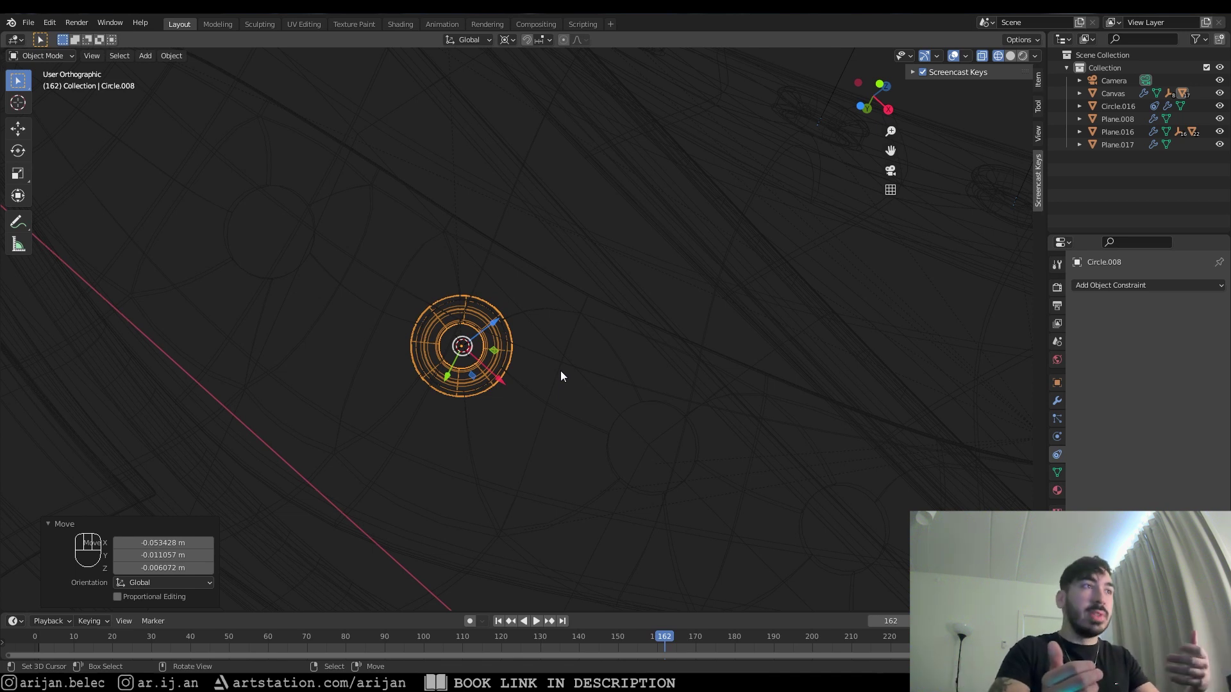
{"action": "scroll", "coordinate": [561, 376], "scroll_direction": "down", "scroll_amount": 7}
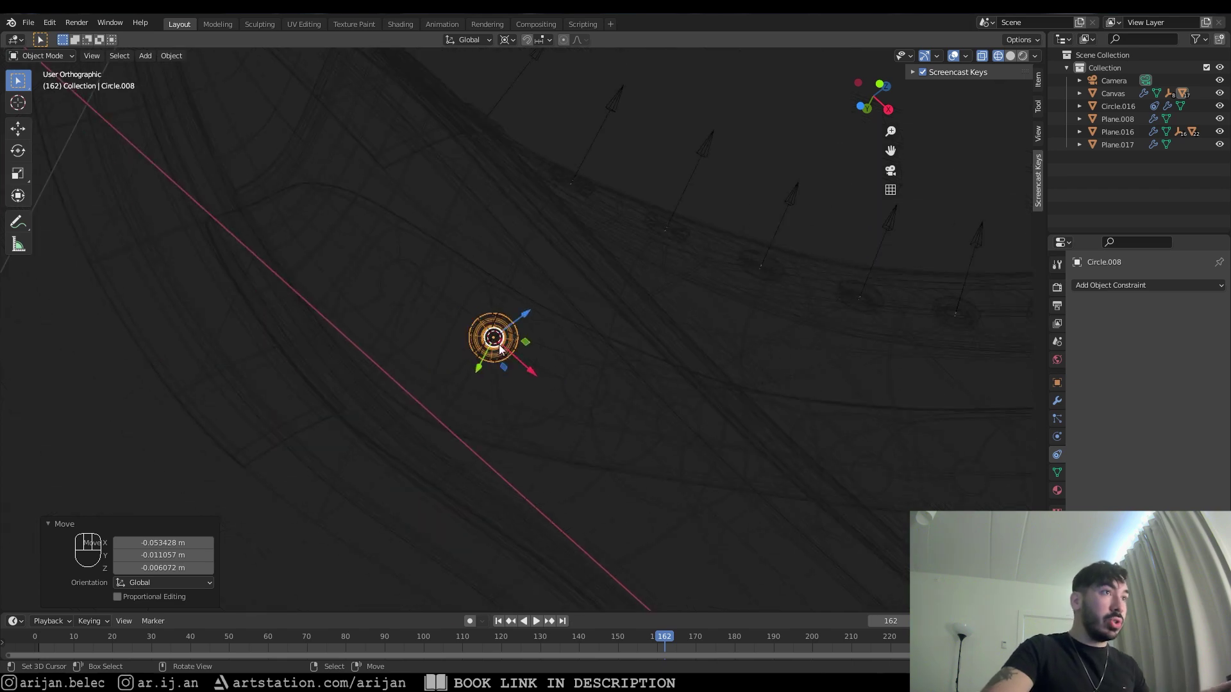
Return to solid shading and a perspective view facing the front of the shoe
{"action": "key", "text": "z"}
{"action": "middle_click_drag", "start_coordinate": [524, 340], "coordinate": [500, 322]}
{"action": "key", "text": "KP_5"}
{"action": "key", "text": "KP_1"}
{"action": "scroll", "coordinate": [509, 341], "scroll_direction": "down", "scroll_amount": 3}
Add a mesh plane at the 3D cursor and set its alignment to View
{"action": "key", "text": "shift+a"}
{"action": "mouse_move", "coordinate": [500, 322]}
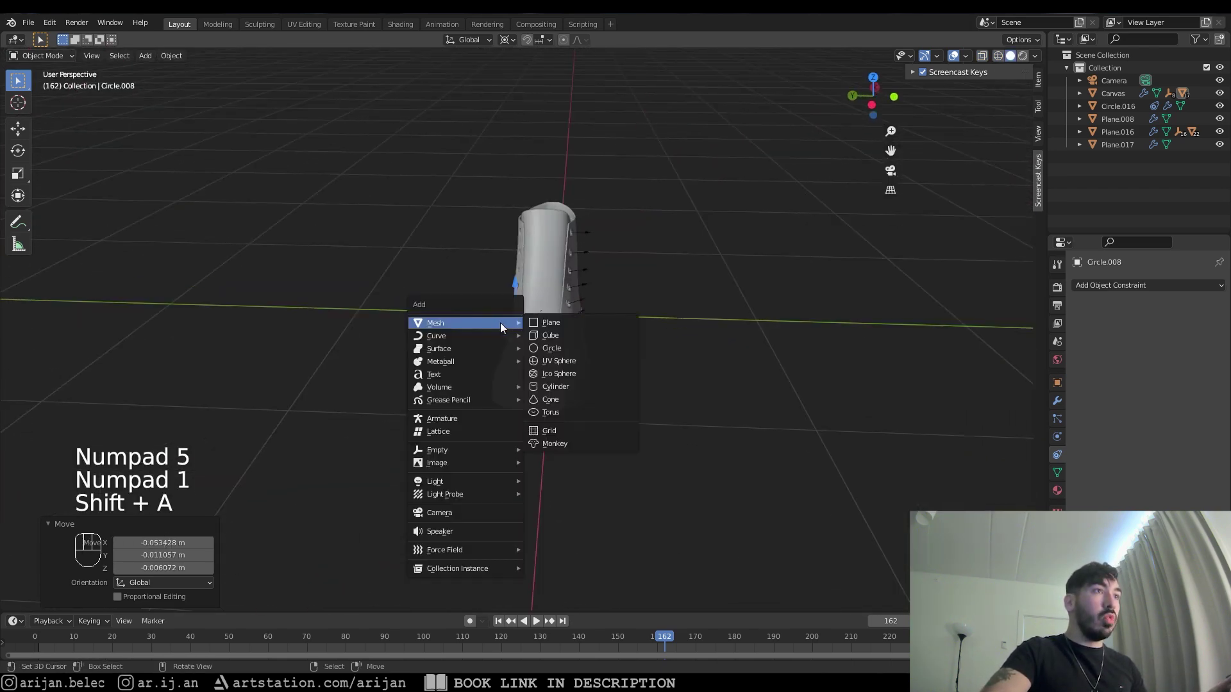
{"action": "left_click", "coordinate": [552, 327]}
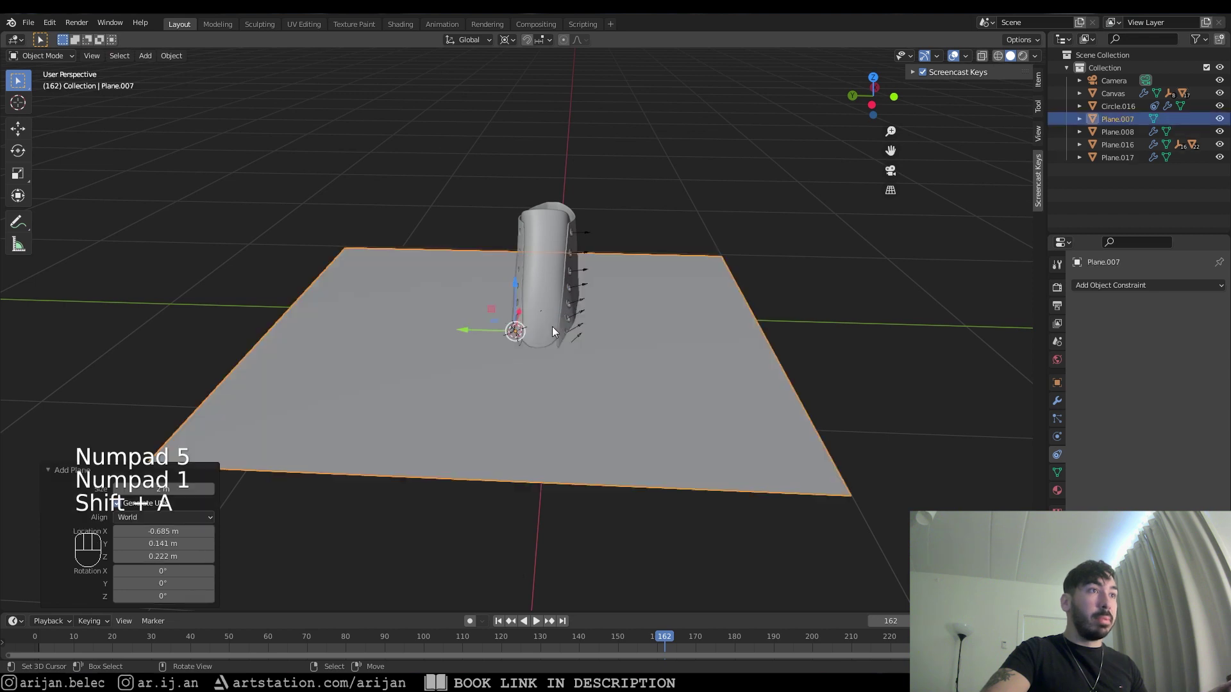
{"action": "left_click", "coordinate": [152, 517]}
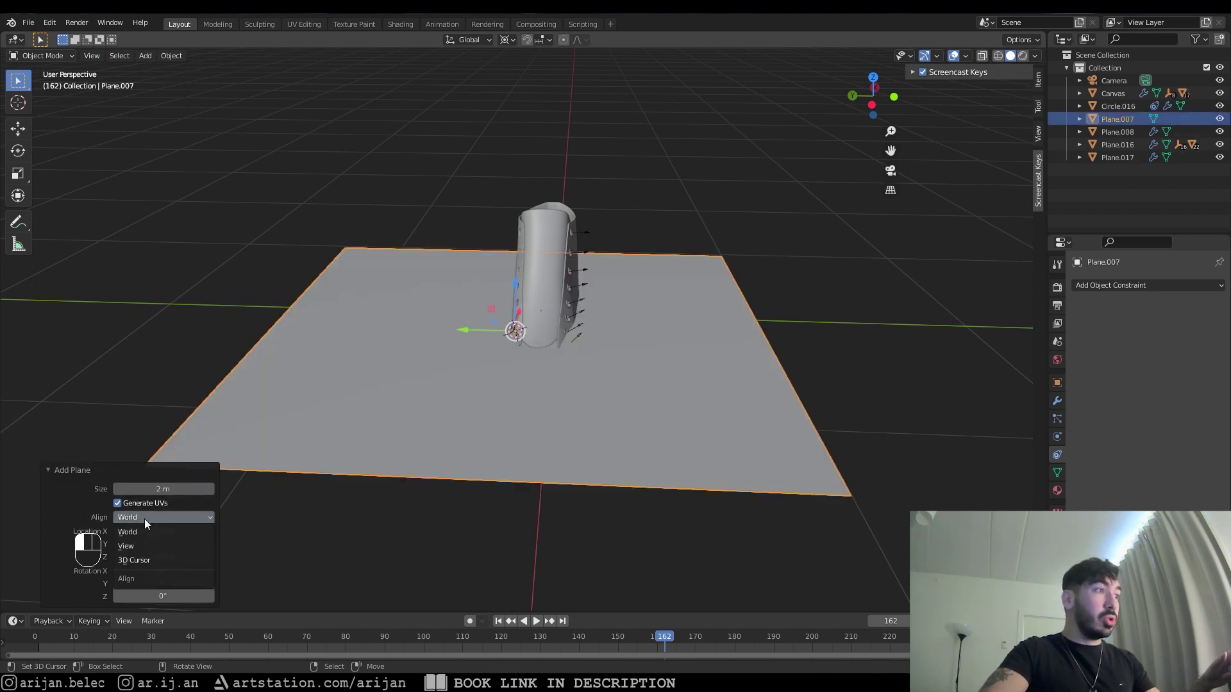
{"action": "left_click", "coordinate": [137, 546]}
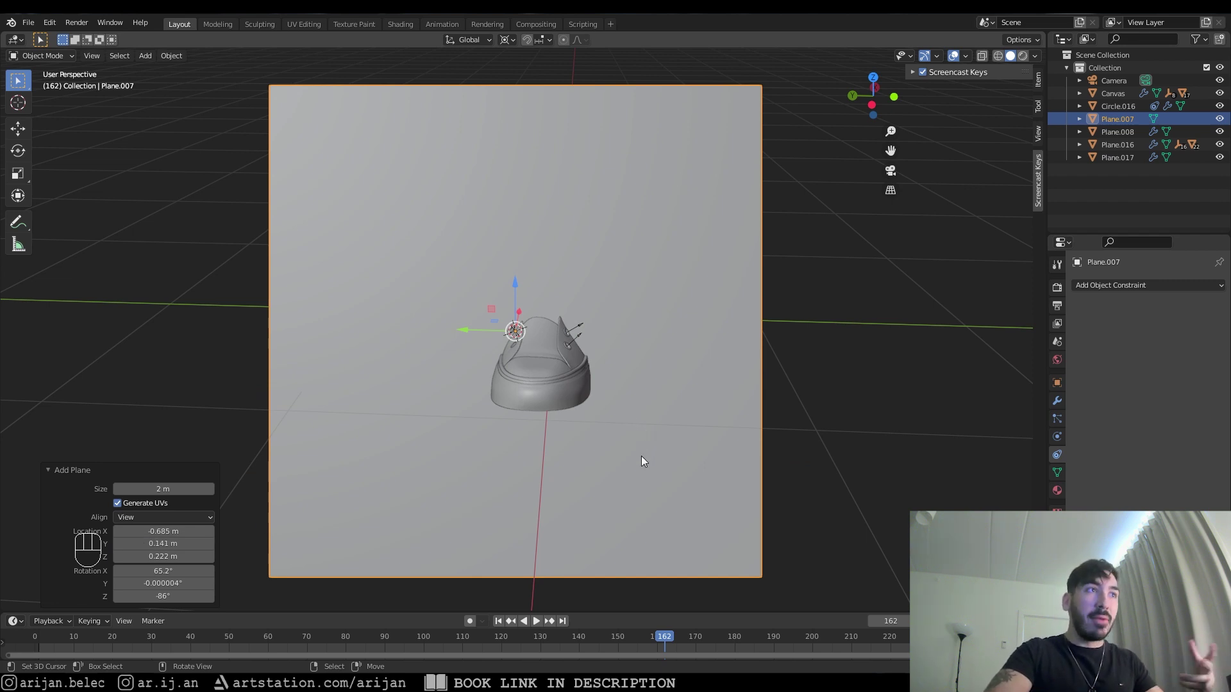
Delete the view-aligned plane
{"action": "middle_click_drag", "start_coordinate": [591, 468], "coordinate": [606, 471]}
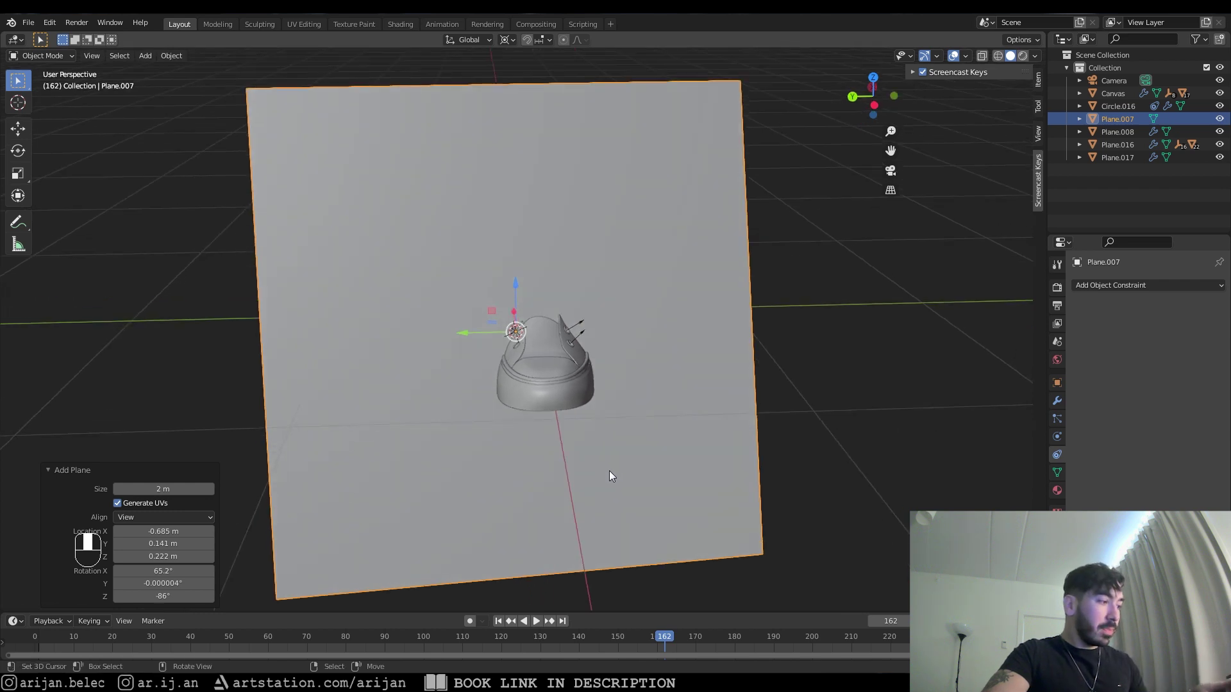
{"action": "key", "text": "x"}
{"action": "left_click", "coordinate": [610, 470]}
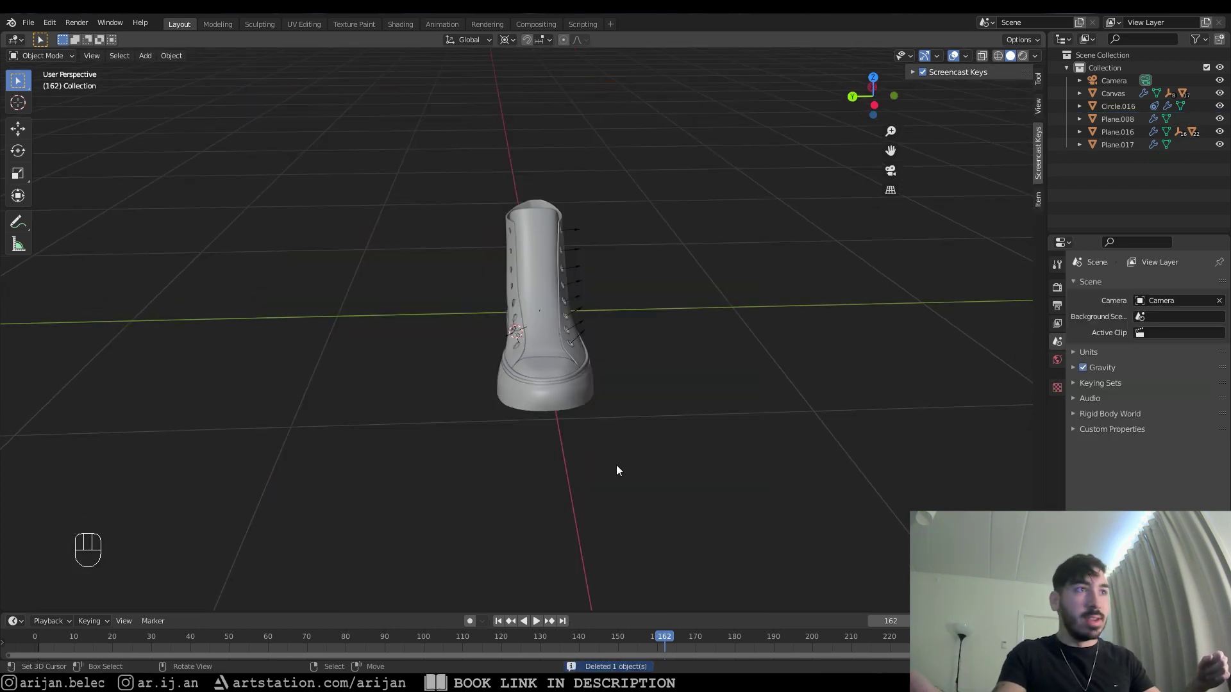
Nudge the eyelet ring slightly away from the second-lowest lace hole
{"action": "middle_click_drag", "start_coordinate": [572, 429], "coordinate": [545, 377]}
{"action": "scroll", "coordinate": [592, 383], "scroll_direction": "up", "scroll_amount": 5}
{"action": "left_click", "coordinate": [740, 319]}
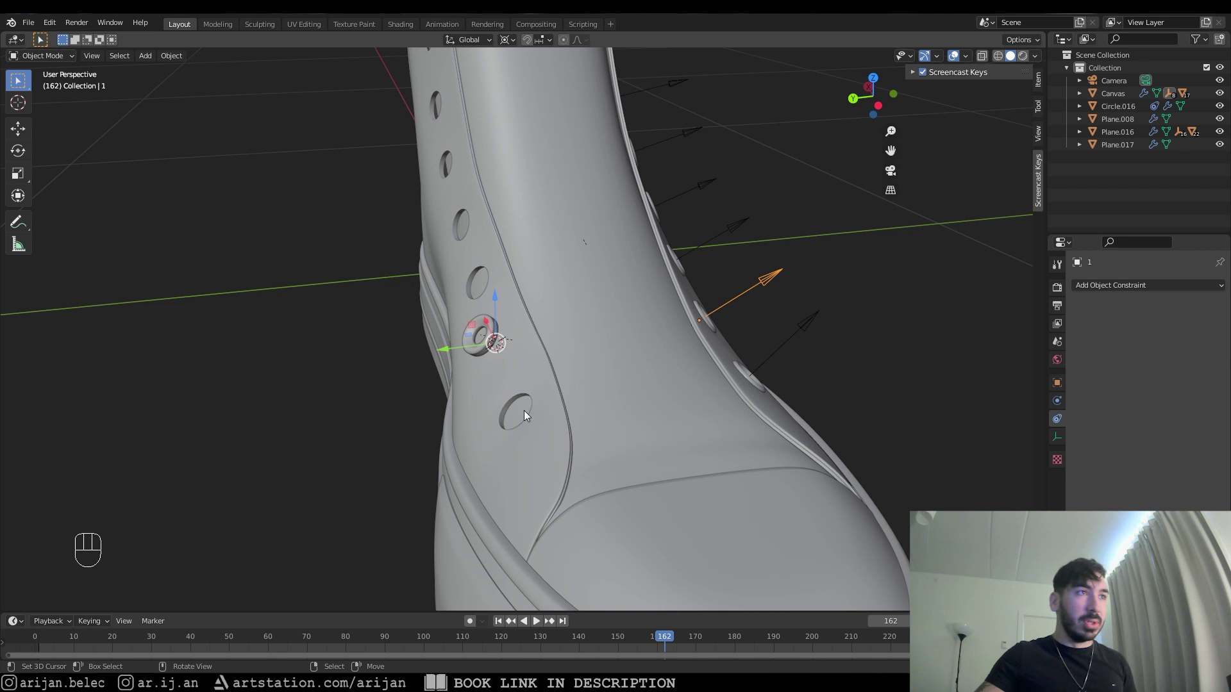
{"action": "left_click", "coordinate": [506, 348]}
{"action": "mouse_move", "coordinate": [506, 348]}
{"action": "middle_mouse_down"}
{"action": "mouse_move", "coordinate": [528, 356]}
{"action": "mouse_move", "coordinate": [511, 358]}
{"action": "middle_mouse_up"}
{"action": "middle_click_drag", "start_coordinate": [462, 380], "coordinate": [559, 399]}
{"action": "key", "text": "g"}
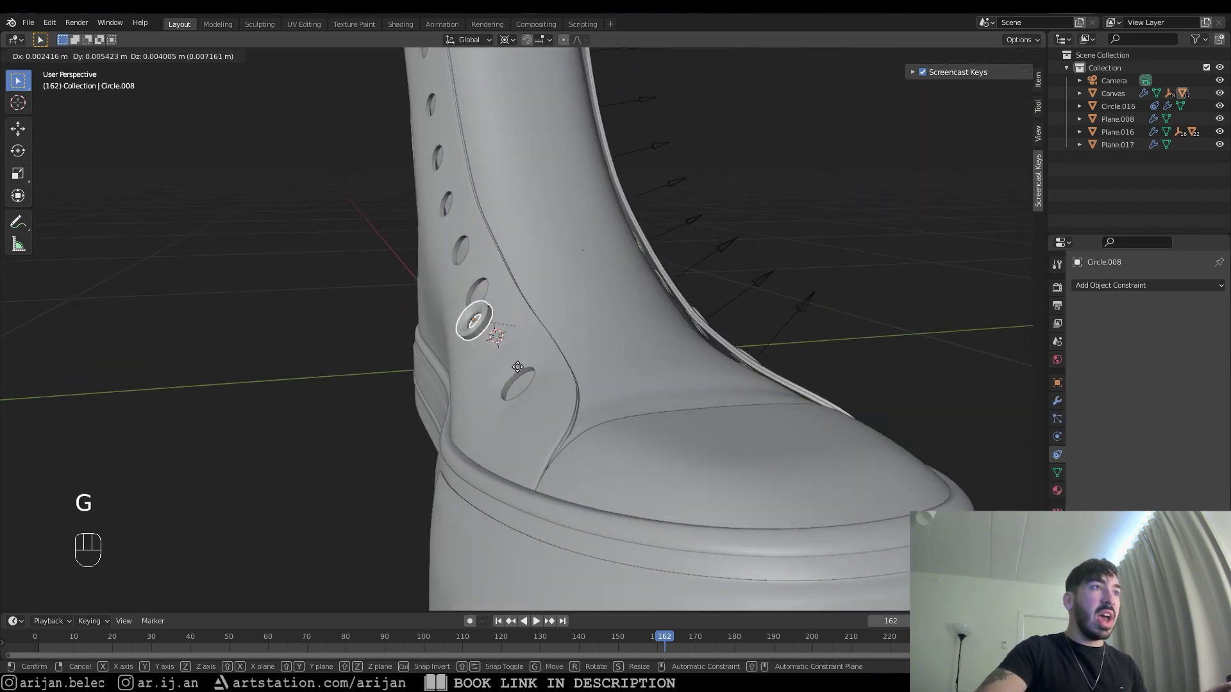
{"action": "left_click", "coordinate": [498, 327]}
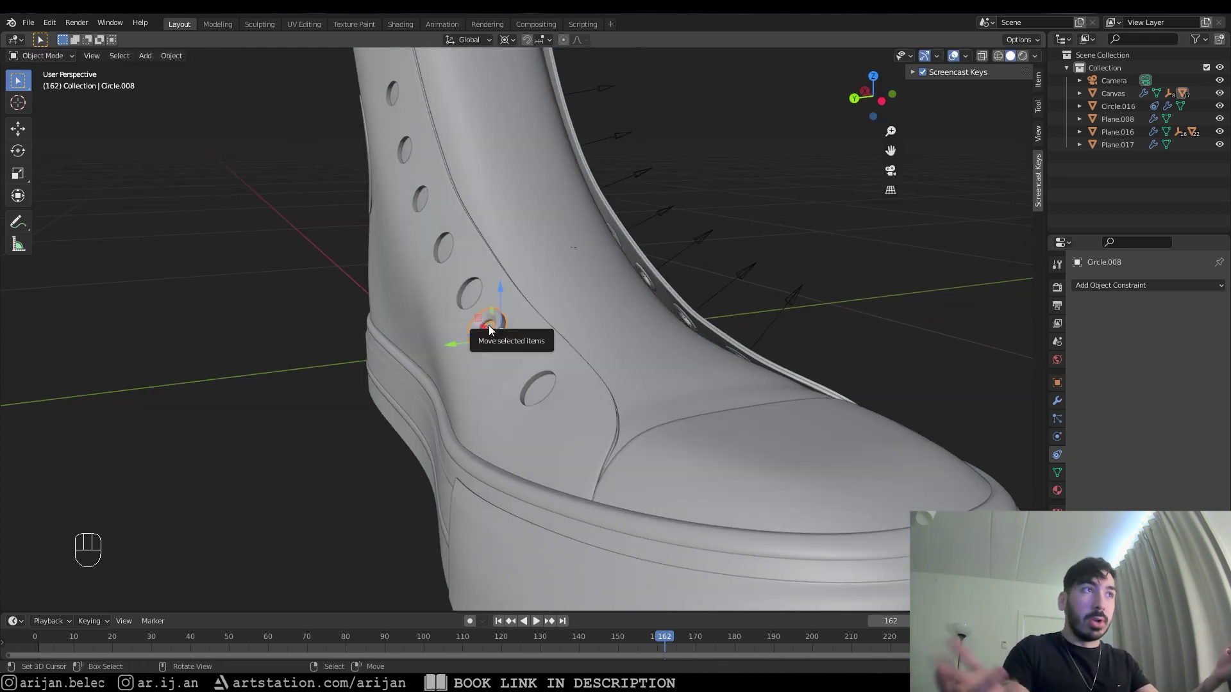
Inspect the canvas mesh around the lowest lace hole and select the lowest arrow empty on the opposite side
{"action": "middle_click_drag", "start_coordinate": [482, 306], "coordinate": [512, 354]}
{"action": "left_click", "coordinate": [585, 370]}
{"action": "key", "text": "Tab"}
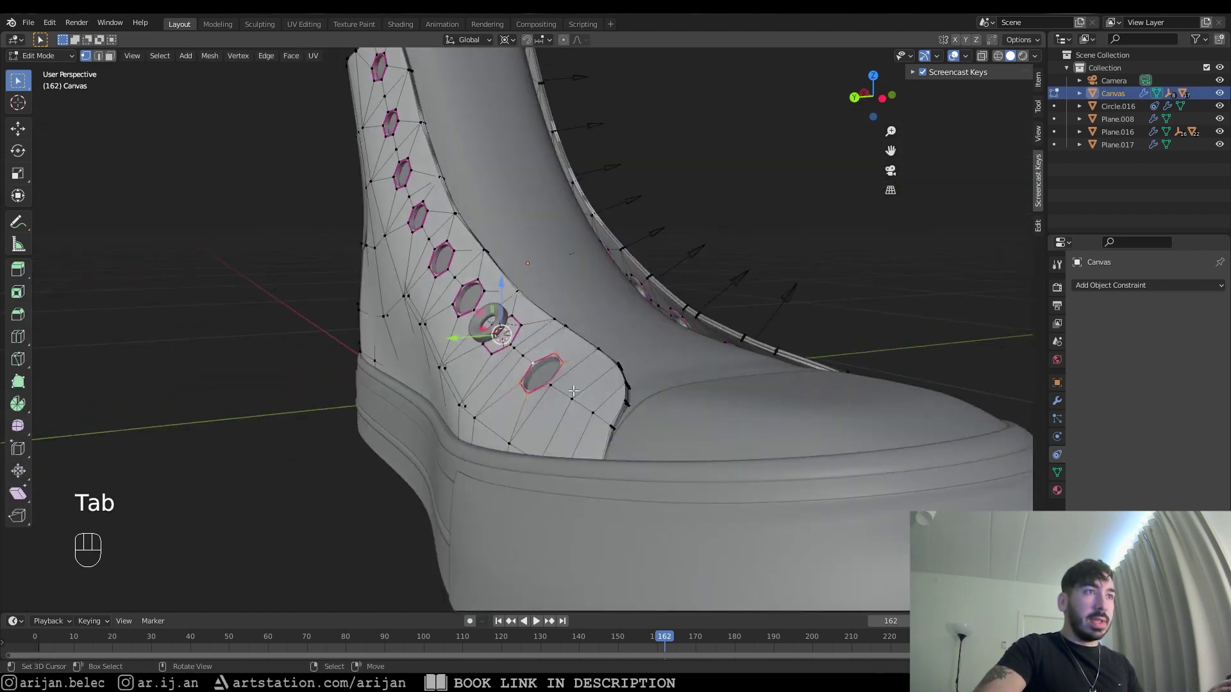
{"action": "key", "text": "Tab"}
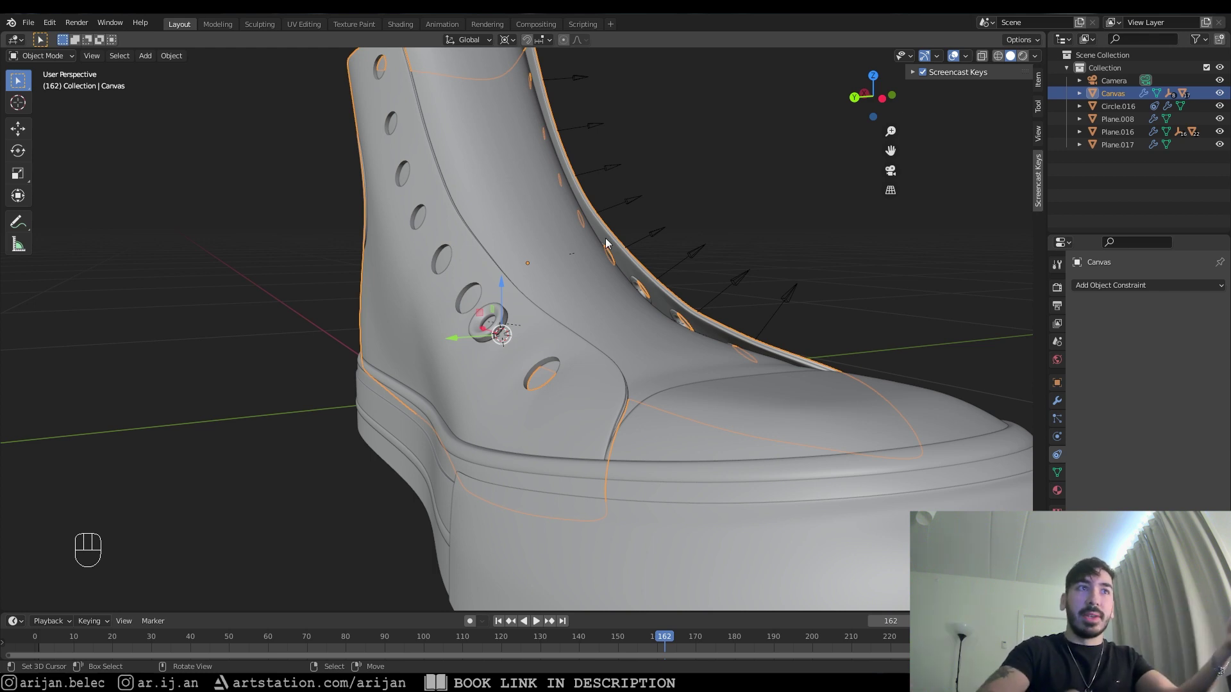
{"action": "middle_click_drag", "start_coordinate": [610, 250], "coordinate": [748, 306]}
{"action": "left_click", "coordinate": [753, 312]}
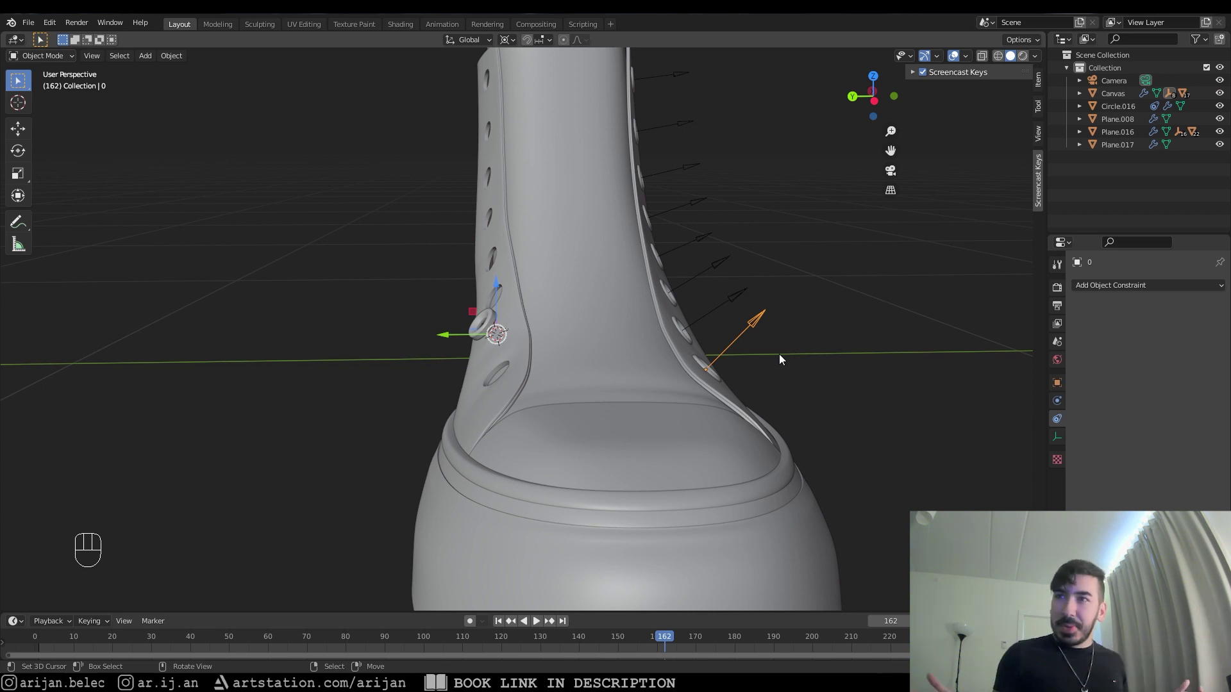
Delete the face filling the second-lowest lace hole from the canvas mesh, using the Faces option
{"action": "middle_click_drag", "start_coordinate": [606, 310], "coordinate": [550, 363]}
{"action": "left_click", "coordinate": [614, 374]}
{"action": "key", "text": "Tab"}
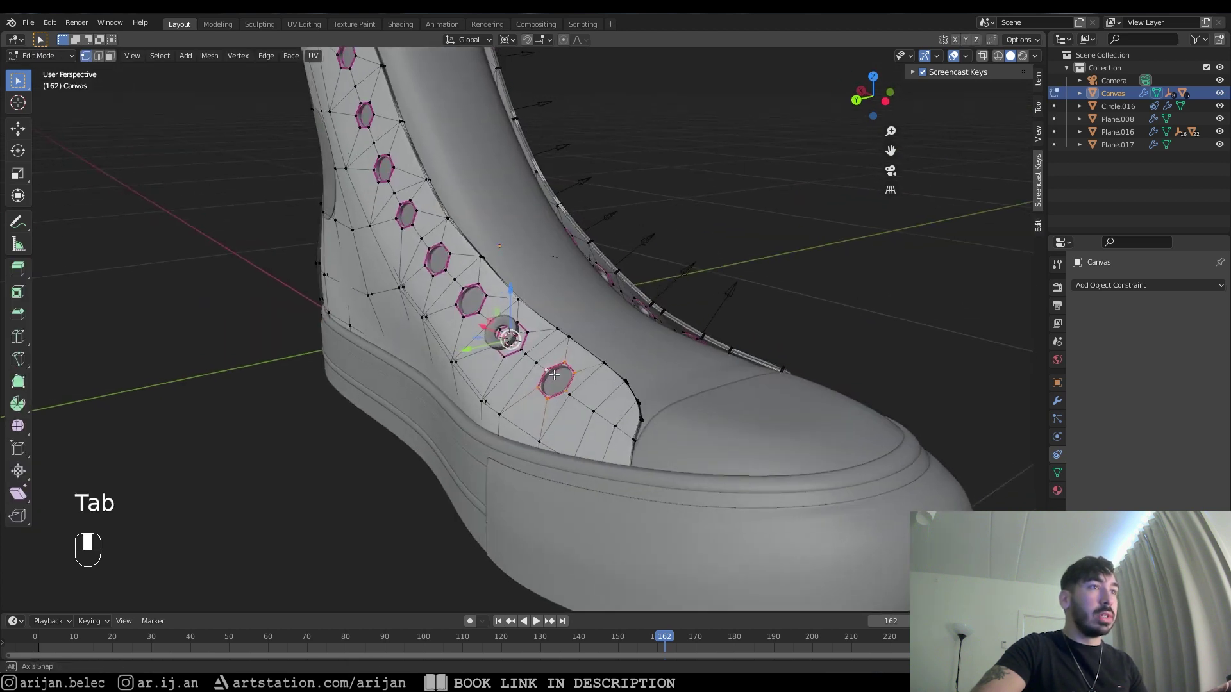
{"action": "key", "text": "1"}
{"action": "left_click", "coordinate": [551, 368], "text": "alt"}
{"action": "key", "text": "3"}
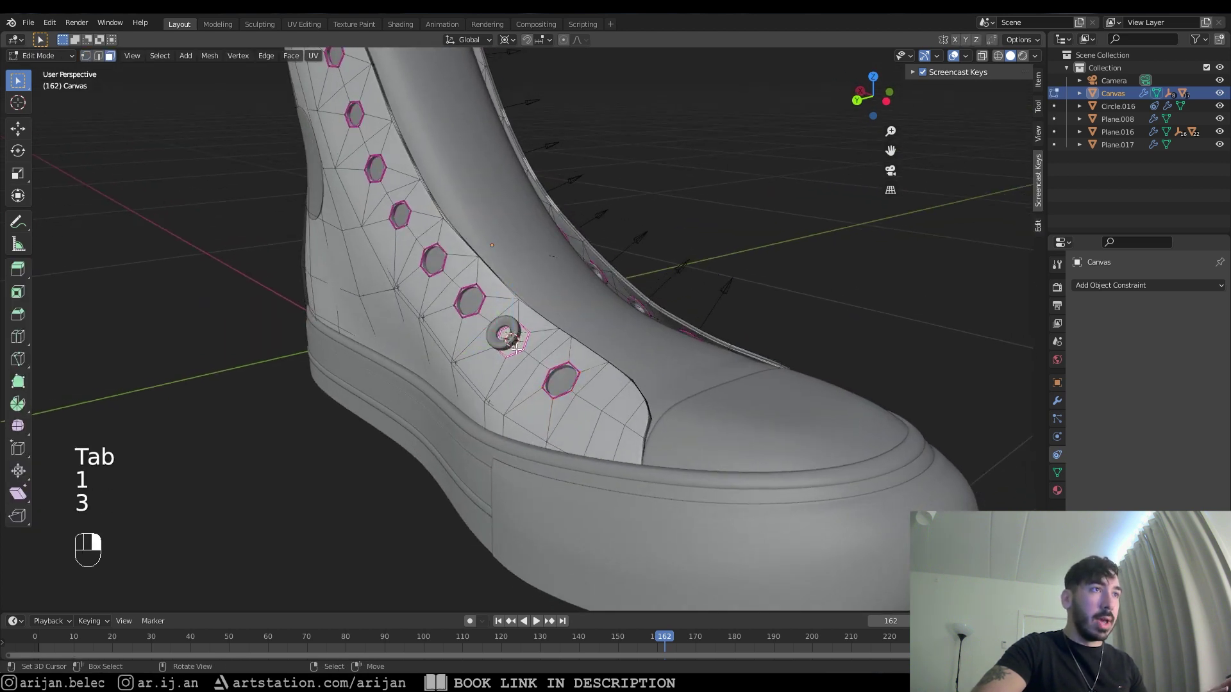
{"action": "key", "text": "x"}
{"action": "left_click", "coordinate": [513, 358]}
{"action": "key", "text": "ctrl+z"}
{"action": "key", "text": "x"}
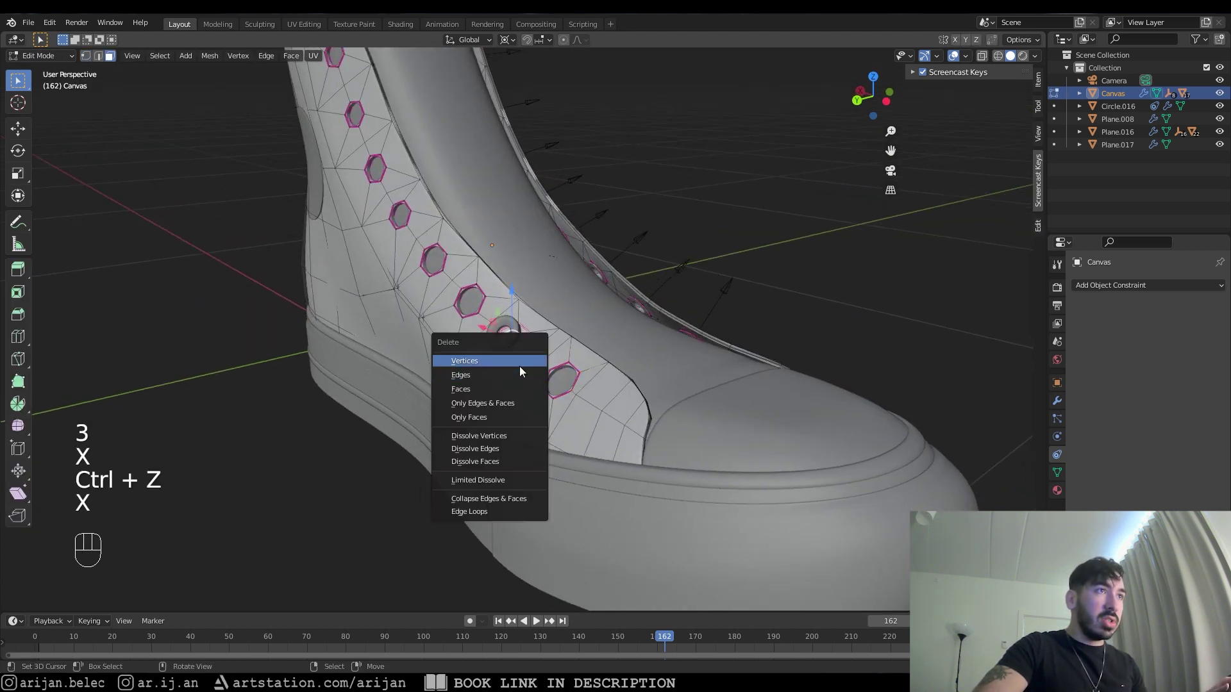
{"action": "left_click", "coordinate": [491, 388]}
Fill the edge loop of the topmost lace hole with a face
{"action": "middle_click_drag", "start_coordinate": [491, 388], "coordinate": [456, 286]}
{"action": "key", "text": "1"}
{"action": "left_click", "coordinate": [358, 191], "text": "alt"}
{"action": "key", "text": "f"}
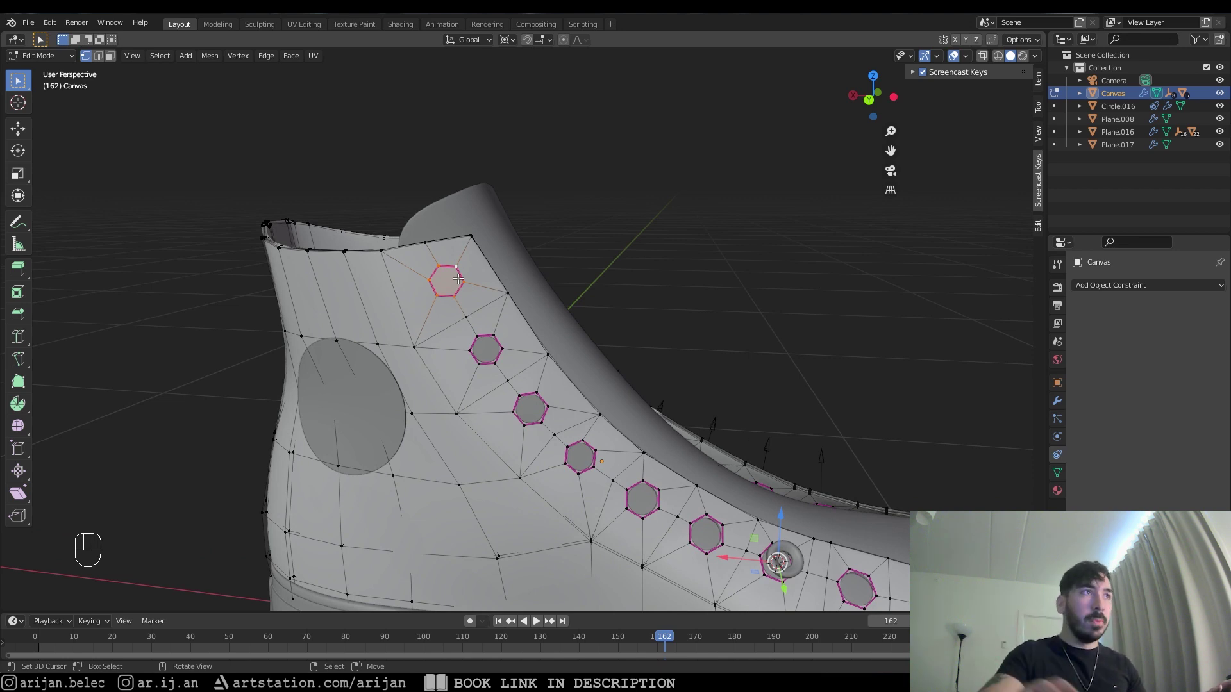
Move the eyelet ring up beside the upper part of the tongue, near the topmost lace hole
{"action": "key", "text": "Tab"}
{"action": "scroll", "coordinate": [476, 324], "scroll_direction": "down", "scroll_amount": 3}
{"action": "left_click", "coordinate": [698, 490]}
{"action": "key", "text": "g"}
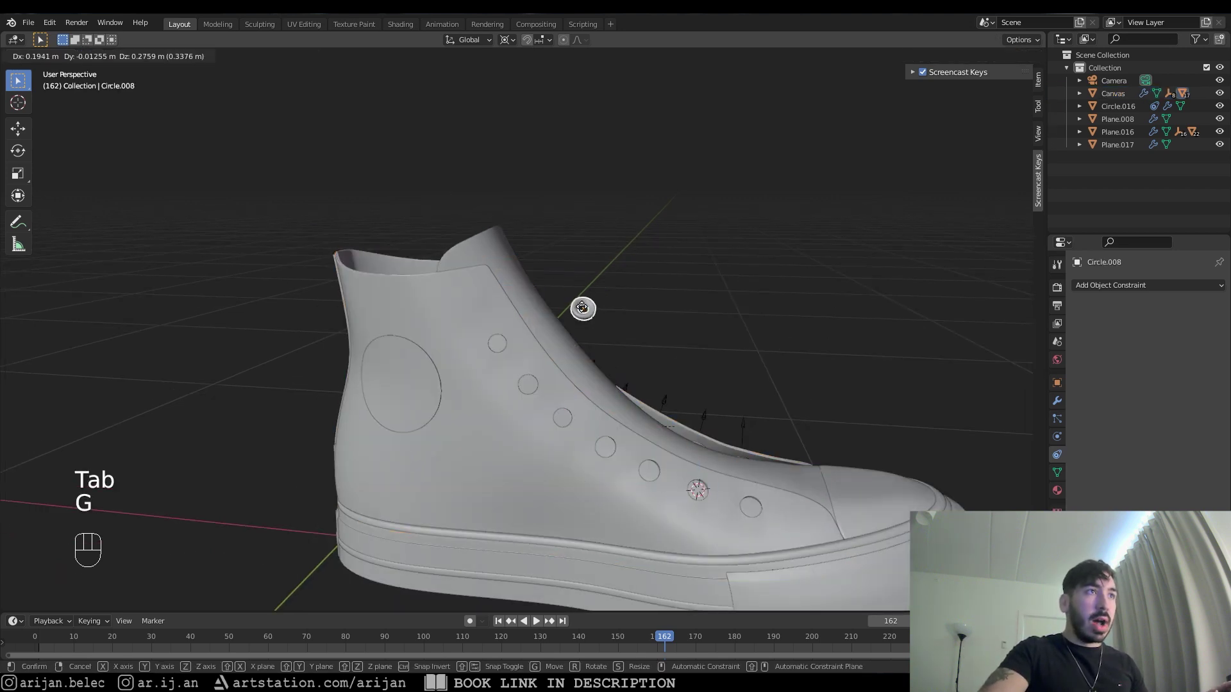
Snap the 3D cursor to the centre of the face filling the topmost lace hole
{"action": "key", "text": "Tab"}
{"action": "scroll", "coordinate": [475, 315], "scroll_direction": "up", "scroll_amount": 3}
{"action": "key", "text": "3"}
{"action": "mouse_move", "coordinate": [476, 315]}
{"action": "middle_mouse_down"}
{"action": "mouse_move", "coordinate": [489, 323]}
{"action": "mouse_move", "coordinate": [462, 296]}
{"action": "middle_mouse_up"}
{"action": "key", "text": "shift+s"}
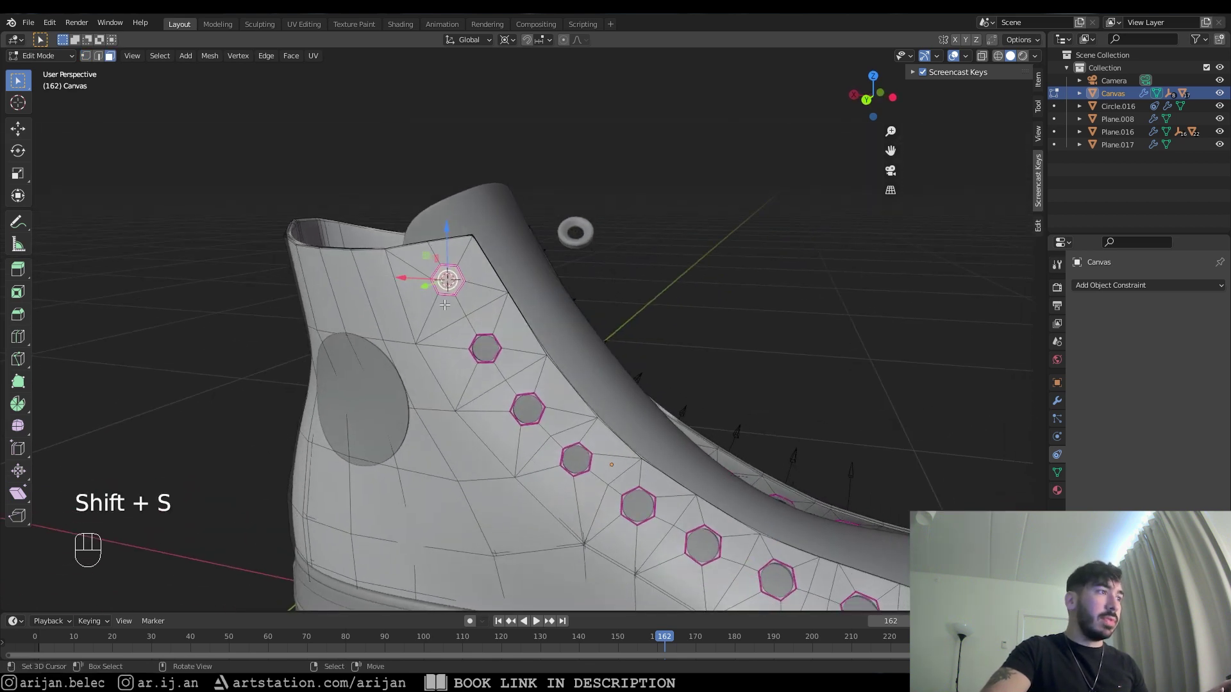
Try to align the view to the selected face filling the topmost lace hole
{"action": "key", "text": "shift+KP_7"}
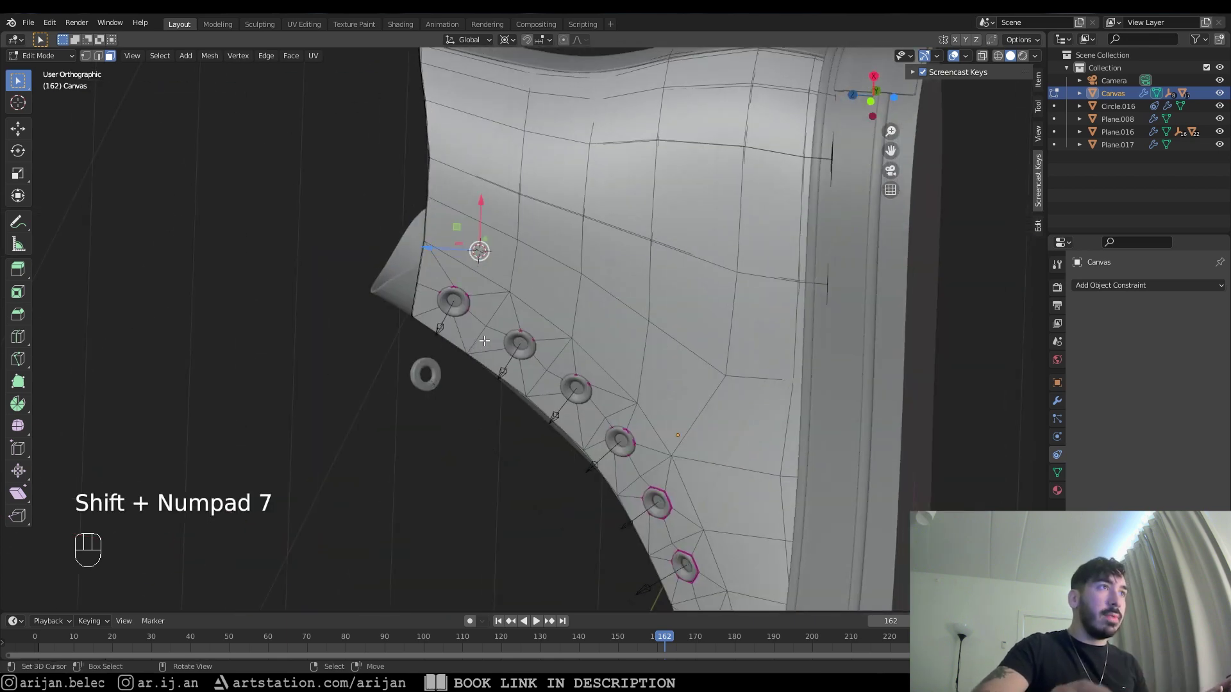
{"action": "key", "text": "z"}
{"action": "mouse_move", "coordinate": [471, 250]}
{"action": "middle_mouse_down", "text": "shift"}
{"action": "mouse_move", "coordinate": [470, 234]}
{"action": "mouse_move", "coordinate": [520, 301]}
{"action": "mouse_move", "coordinate": [705, 321]}
{"action": "middle_mouse_up", "text": "shift"}
{"action": "key", "text": "KP_1"}
{"action": "key", "text": "z"}
{"action": "key", "text": "Tab"}
Turn on the Face Orientation overlay and recalculate the topmost lace-hole face's normals to the outside
{"action": "left_click", "coordinate": [967, 57]}
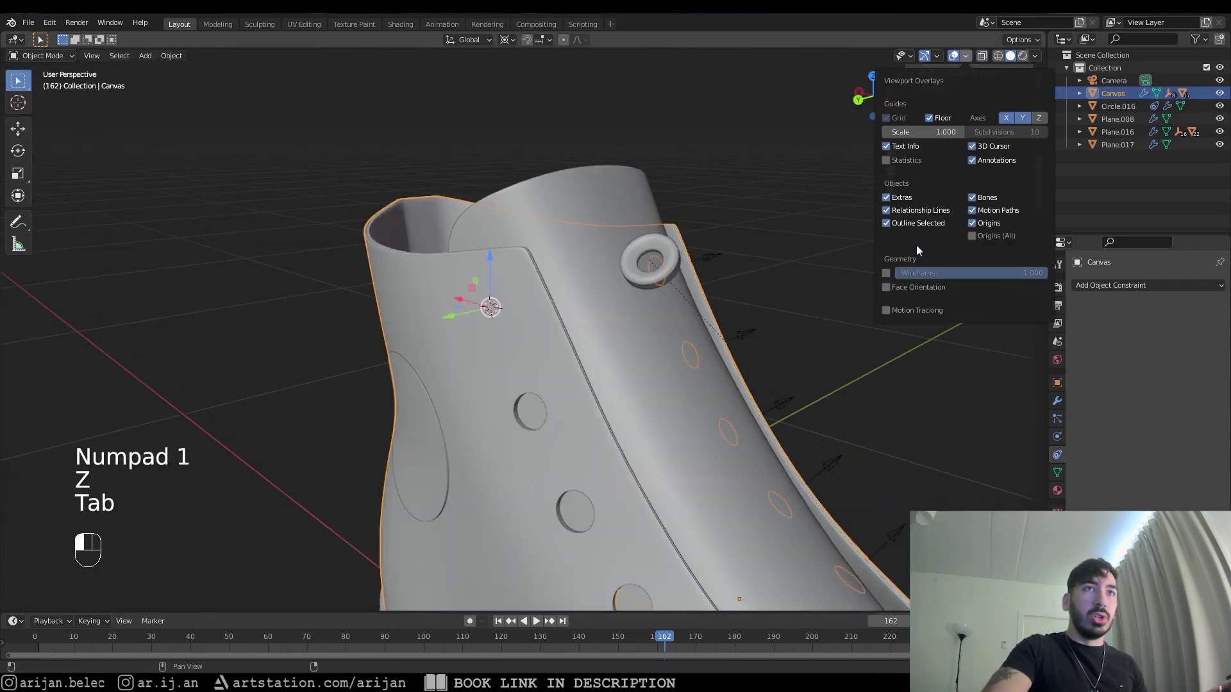
{"action": "left_click", "coordinate": [891, 288]}
{"action": "key", "text": "Tab"}
{"action": "key", "text": "ctrl+w"}
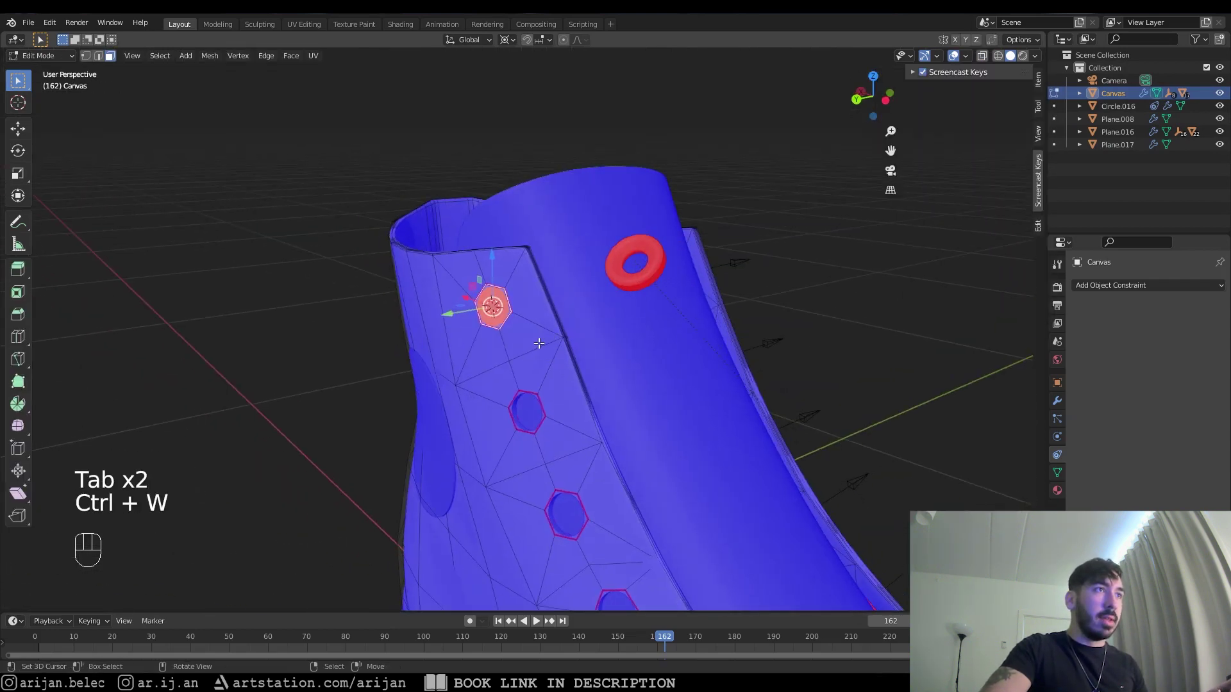
{"action": "key", "text": "shift+n"}
{"action": "middle_click_drag", "start_coordinate": [537, 342], "coordinate": [575, 341]}
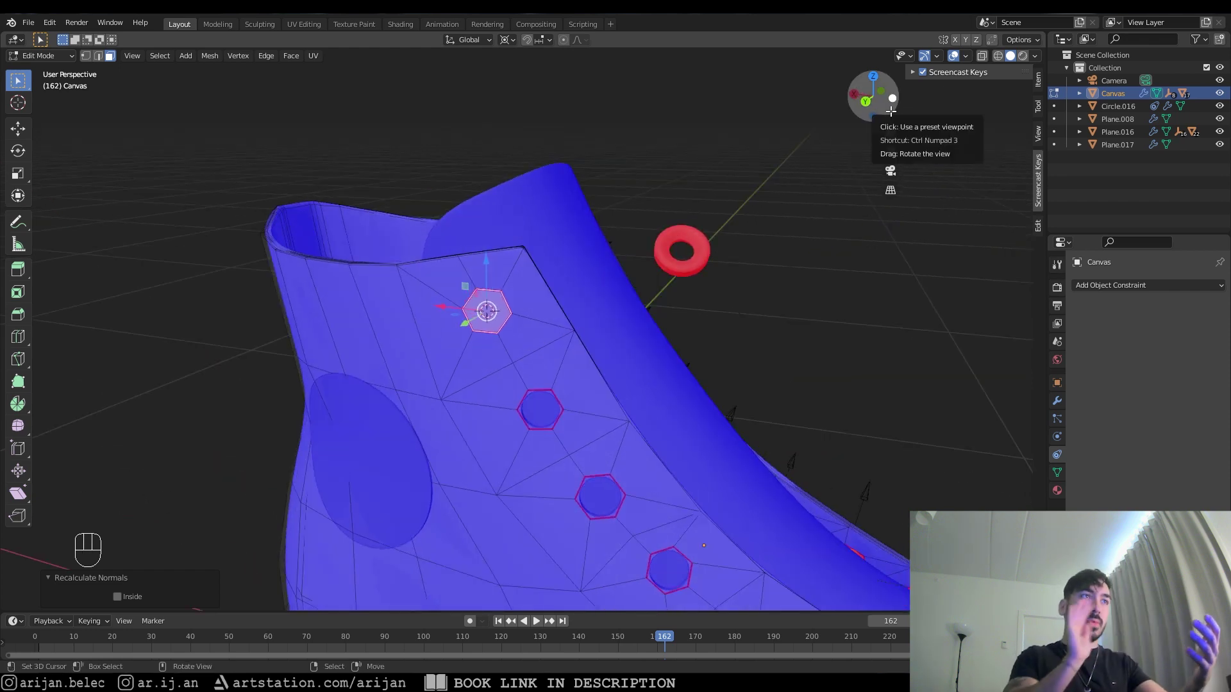
Turn off the Face Orientation overlay and align the view to the face filling the topmost lace hole
{"action": "left_click", "coordinate": [965, 56]}
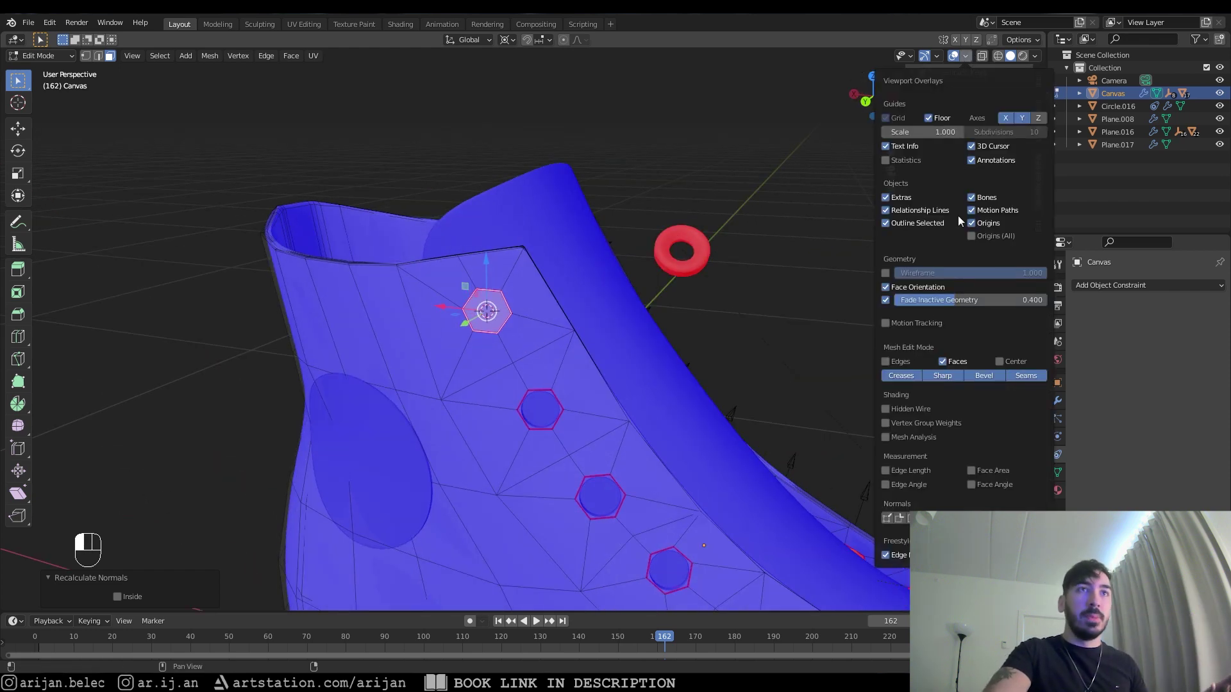
{"action": "left_click", "coordinate": [886, 286]}
{"action": "key", "text": "Tab"}
{"action": "key", "text": "Tab"}
{"action": "key", "text": "3"}
{"action": "key", "text": "shift+KP_7"}
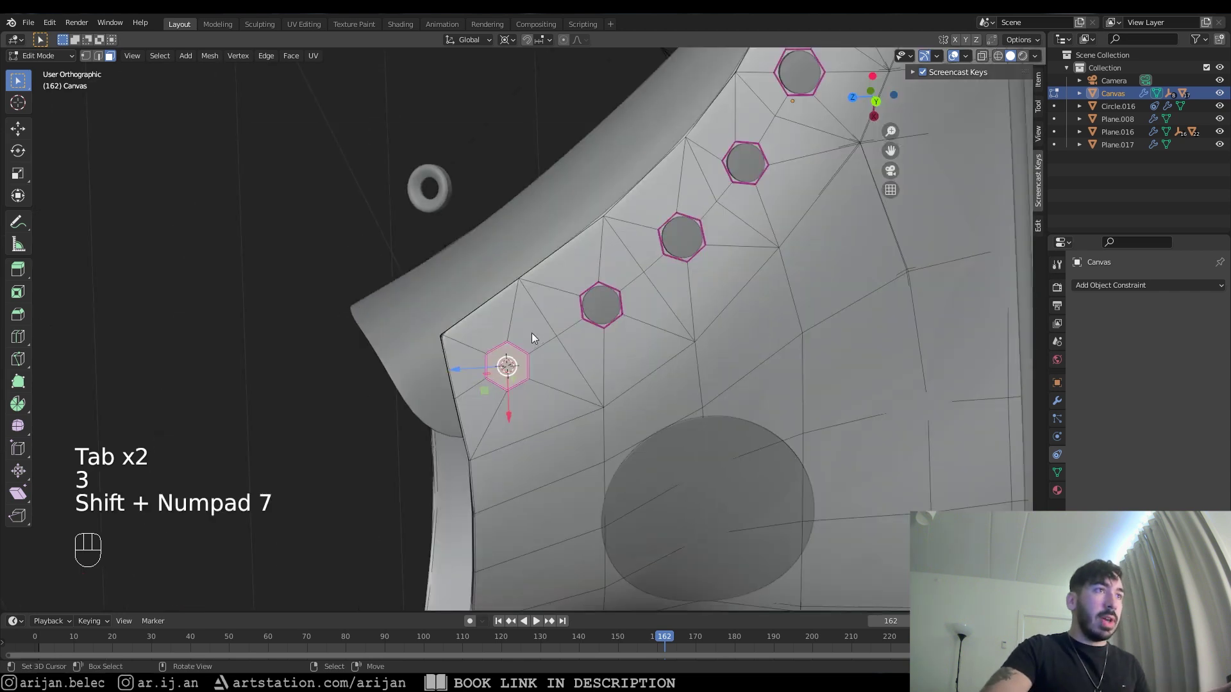
Add a Single Arrow empty at the 3D cursor in the topmost lace hole, working in object mode with wireframe shading
{"action": "key", "text": "Tab"}
{"action": "key", "text": "z"}
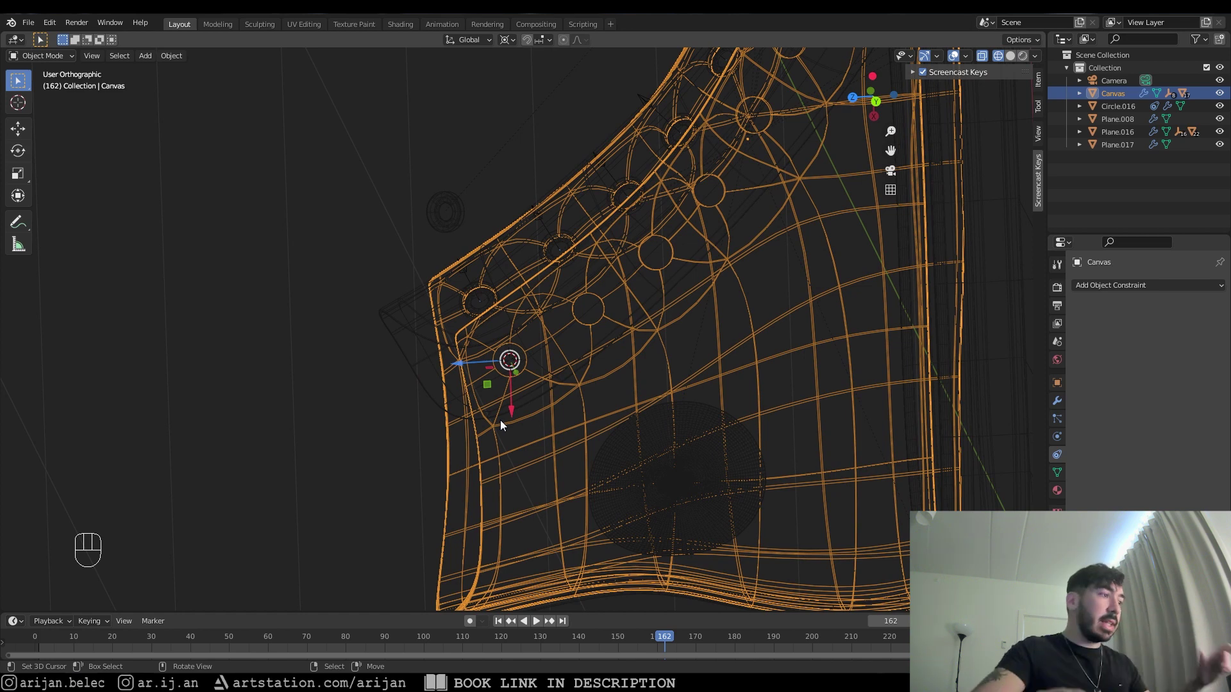
{"action": "key", "text": "z"}
{"action": "middle_click_drag", "start_coordinate": [517, 380], "coordinate": [540, 348], "text": "shift"}
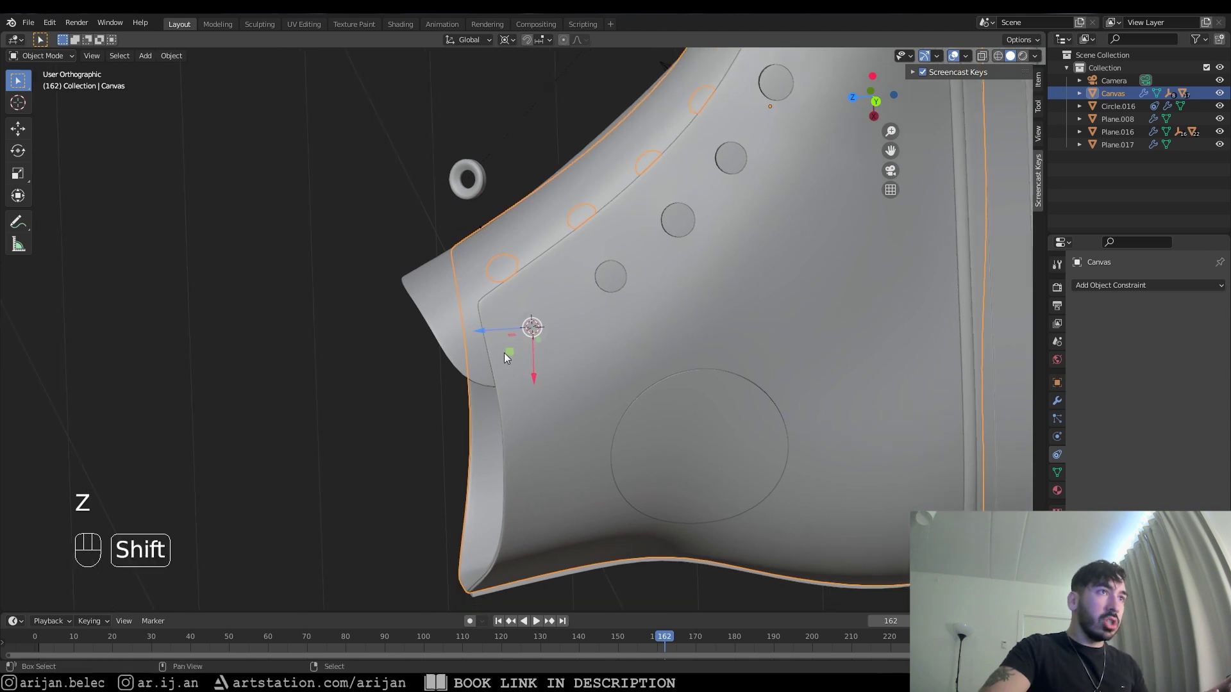
{"action": "key", "text": "z"}
{"action": "key", "text": "Tab"}
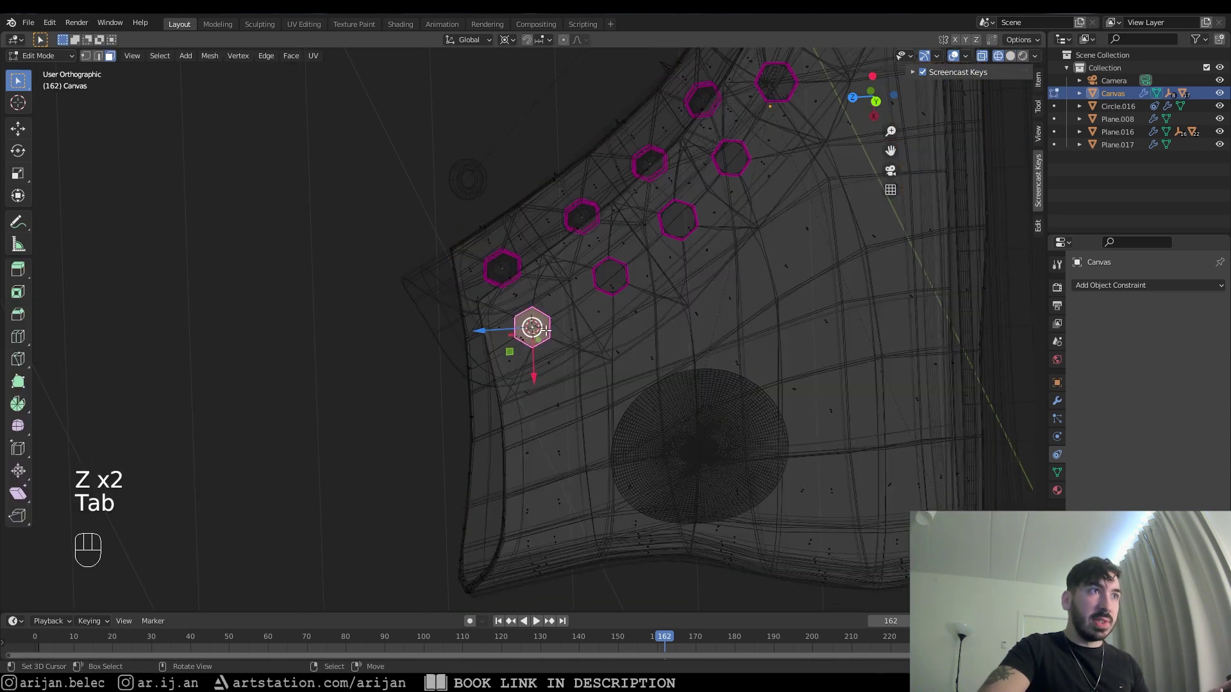
{"action": "key", "text": "Tab"}
{"action": "key", "text": "shift+a"}
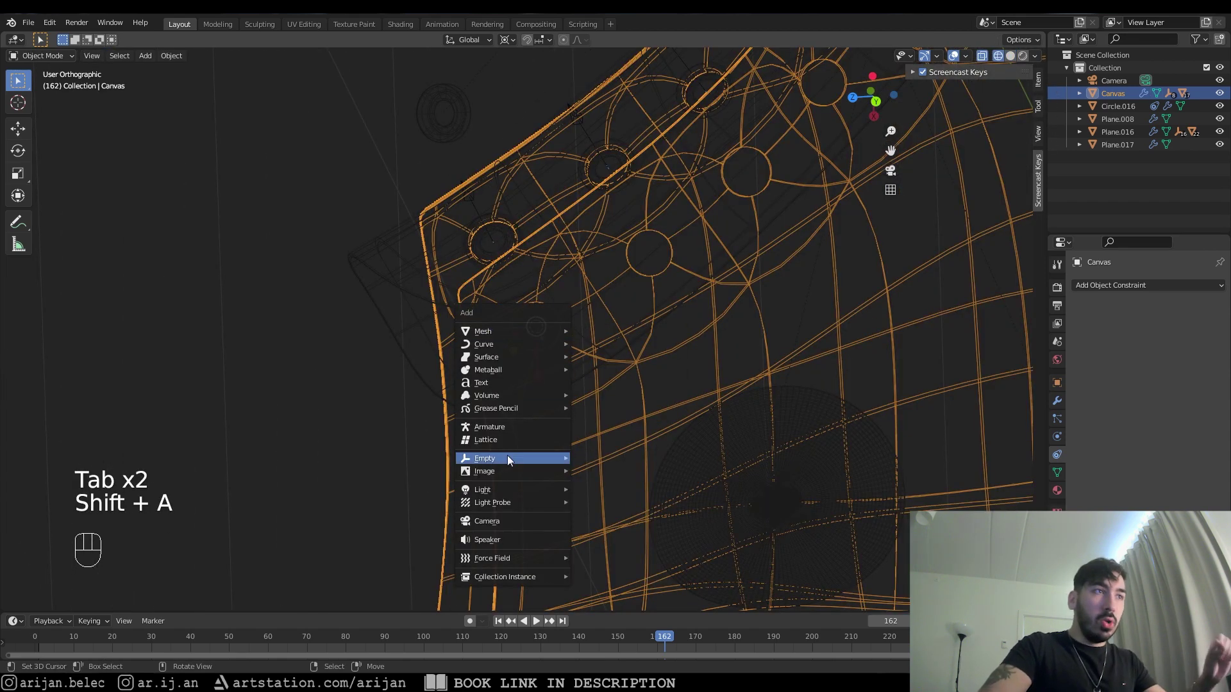
{"action": "mouse_move", "coordinate": [508, 460]}
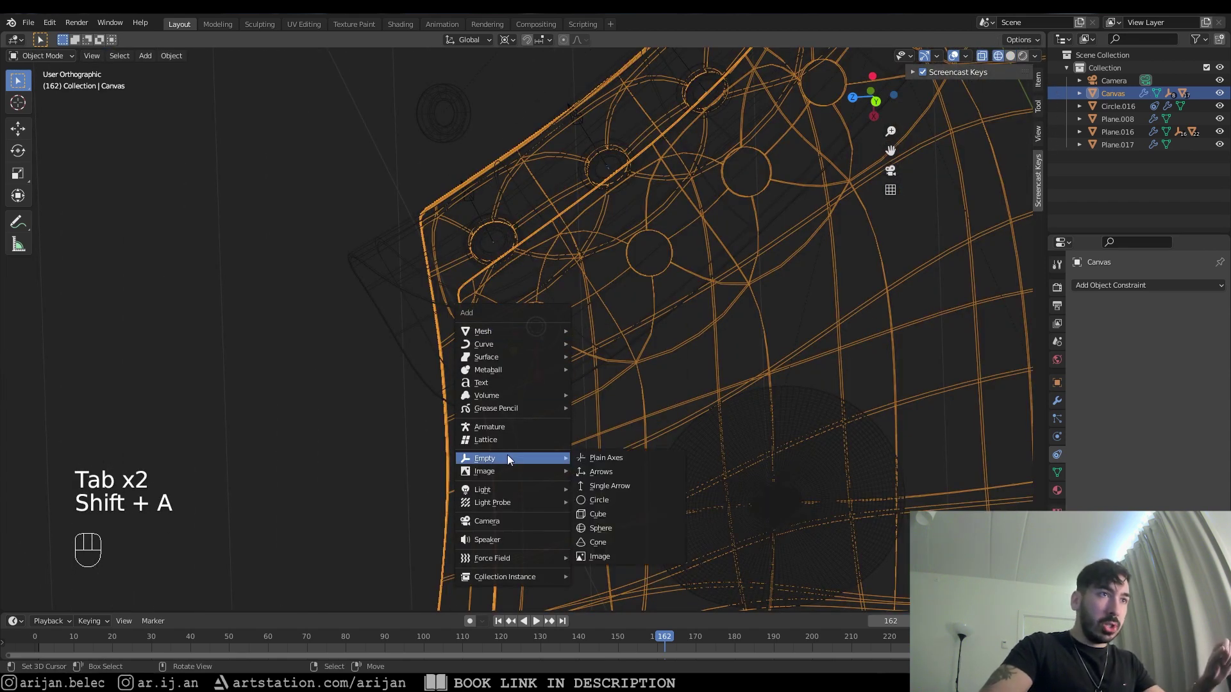
{"action": "left_click", "coordinate": [603, 488]}
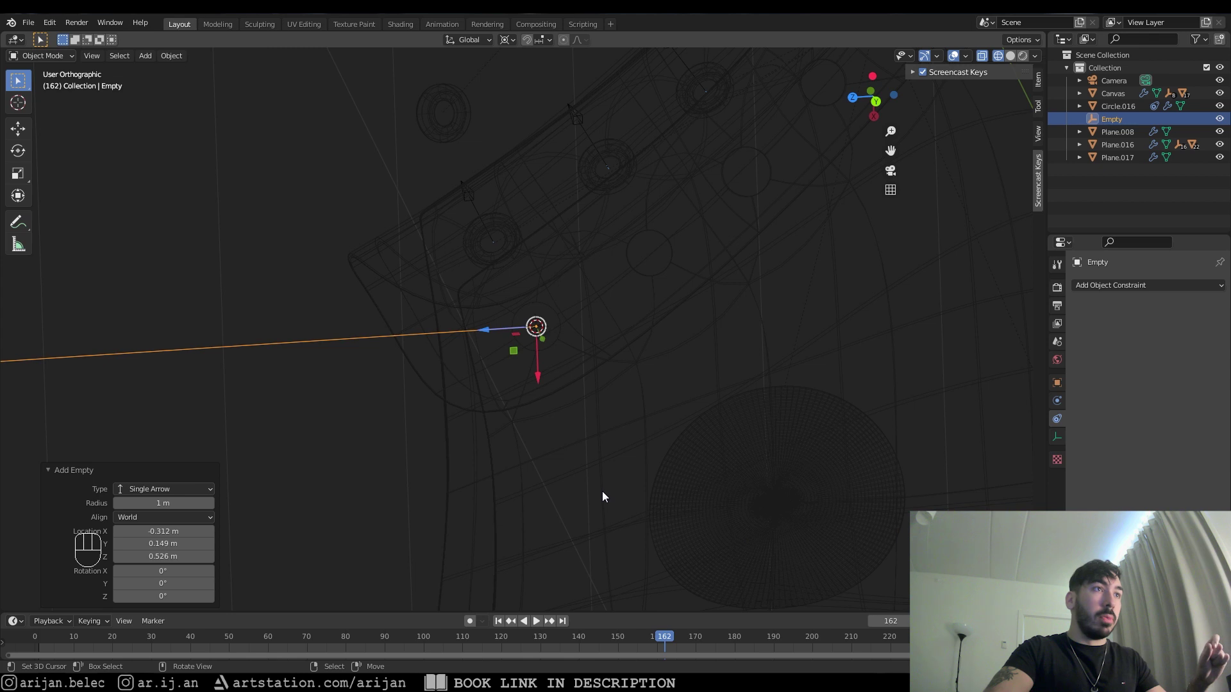
Set the new arrow empty's alignment to View
{"action": "scroll", "coordinate": [600, 477], "scroll_direction": "down", "scroll_amount": 6}
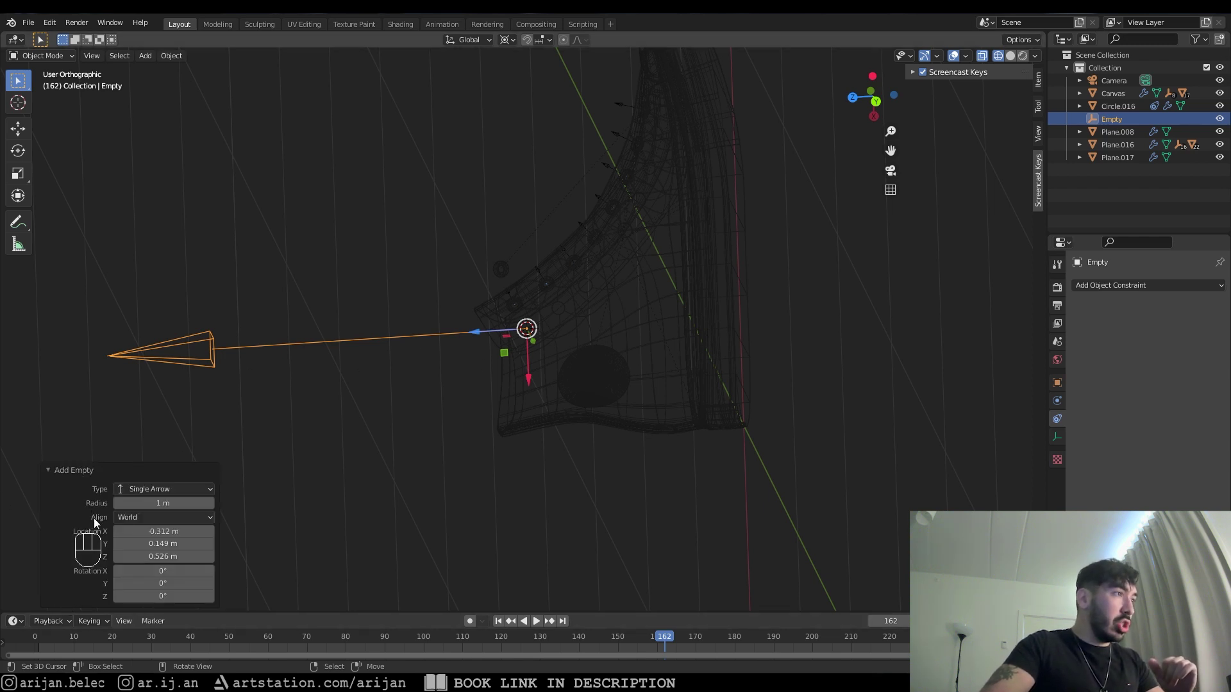
{"action": "left_click", "coordinate": [152, 517]}
{"action": "left_click", "coordinate": [141, 550]}
{"action": "scroll", "coordinate": [548, 390], "scroll_direction": "up", "scroll_amount": 4}
{"action": "scroll", "coordinate": [555, 324], "scroll_direction": "up", "scroll_amount": 2}
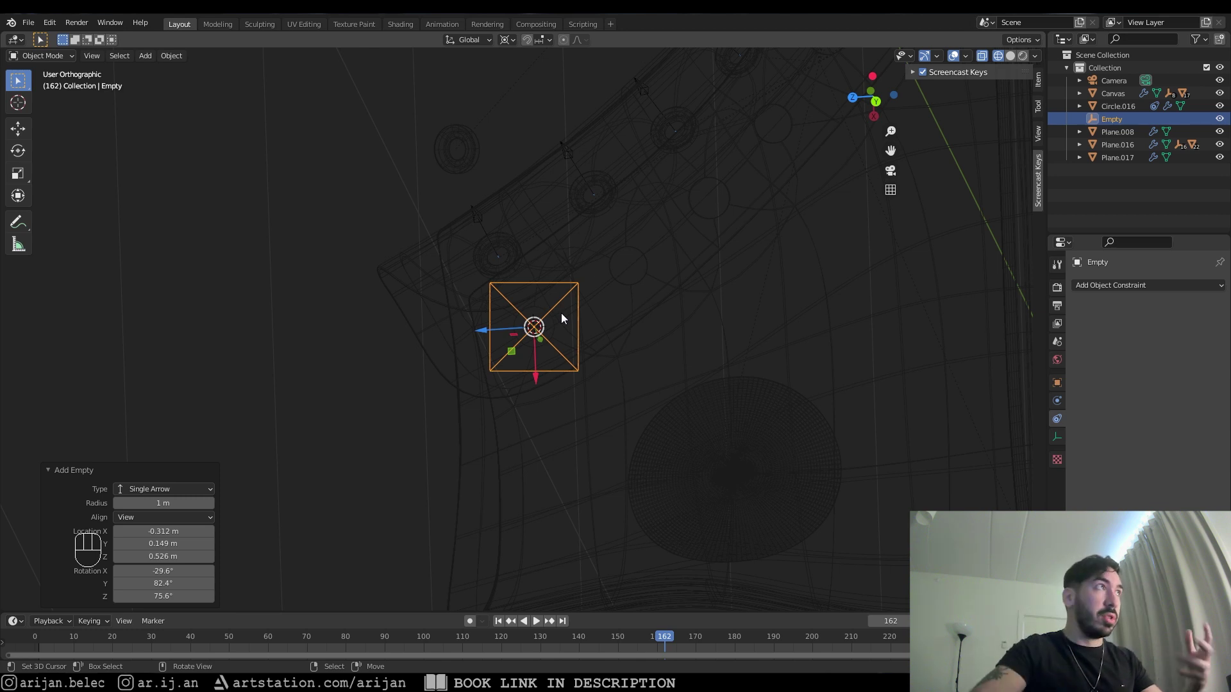
Return to solid shading and scale the arrow empty down to about 0.161
{"action": "key", "text": "KP_1"}
{"action": "mouse_move", "coordinate": [579, 349]}
{"action": "middle_mouse_down"}
{"action": "mouse_move", "coordinate": [565, 341]}
{"action": "mouse_move", "coordinate": [457, 379]}
{"action": "mouse_move", "coordinate": [591, 372]}
{"action": "mouse_move", "coordinate": [446, 404]}
{"action": "mouse_move", "coordinate": [404, 396]}
{"action": "mouse_move", "coordinate": [360, 365]}
{"action": "mouse_move", "coordinate": [387, 235]}
{"action": "mouse_move", "coordinate": [421, 302]}
{"action": "mouse_move", "coordinate": [417, 324]}
{"action": "mouse_move", "coordinate": [591, 237]}
{"action": "mouse_move", "coordinate": [383, 347]}
{"action": "mouse_move", "coordinate": [515, 346]}
{"action": "mouse_move", "coordinate": [555, 364]}
{"action": "mouse_move", "coordinate": [608, 470]}
{"action": "middle_mouse_up"}
{"action": "key", "text": "z"}
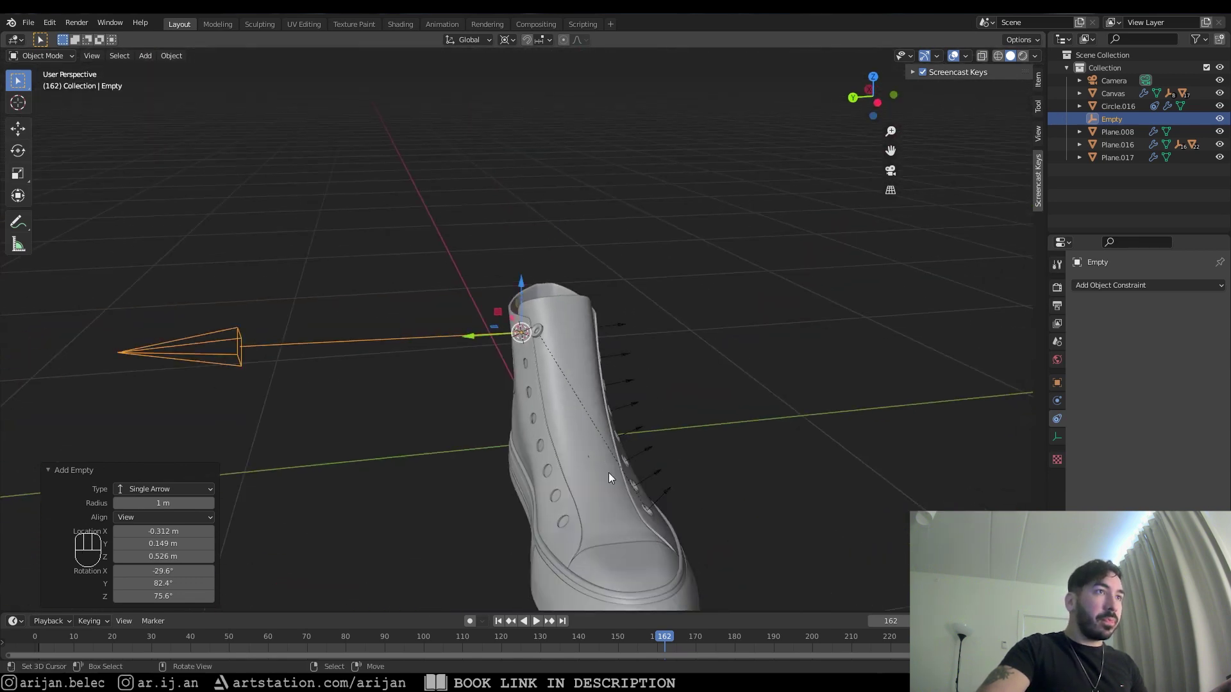
{"action": "key", "text": "s"}
{"action": "left_click", "coordinate": [528, 362]}
{"action": "middle_click_drag", "start_coordinate": [528, 361], "coordinate": [609, 345]}
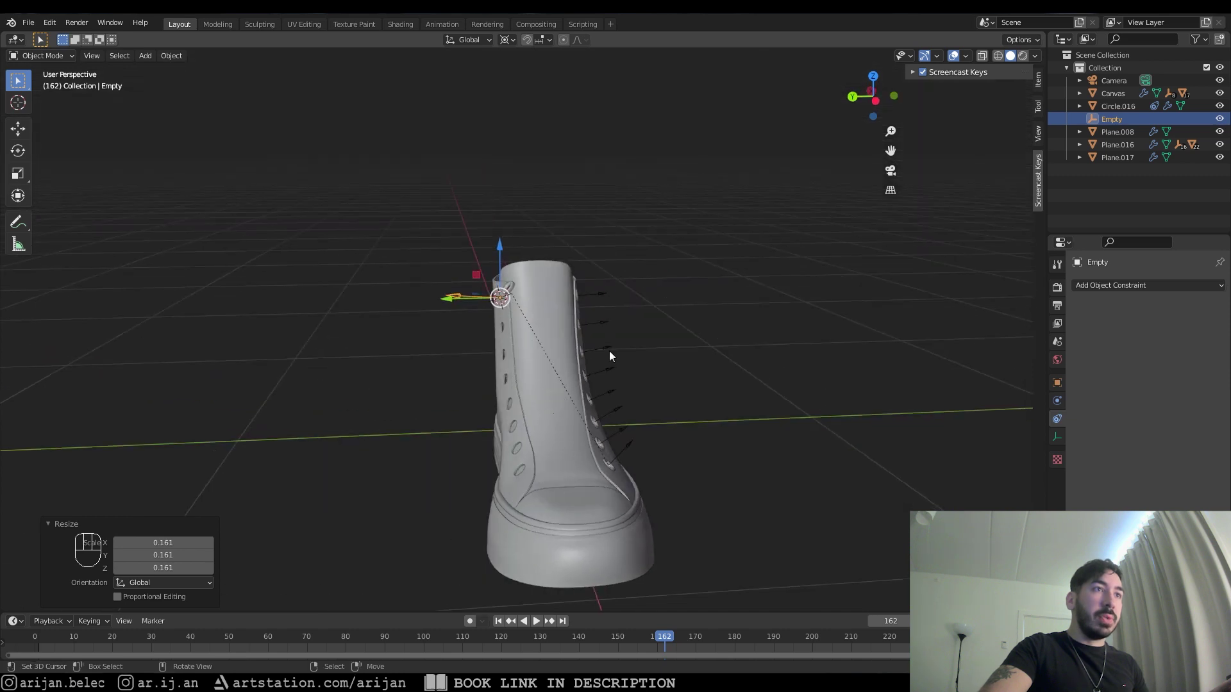
{"action": "middle_click_drag", "start_coordinate": [626, 436], "coordinate": [610, 343]}
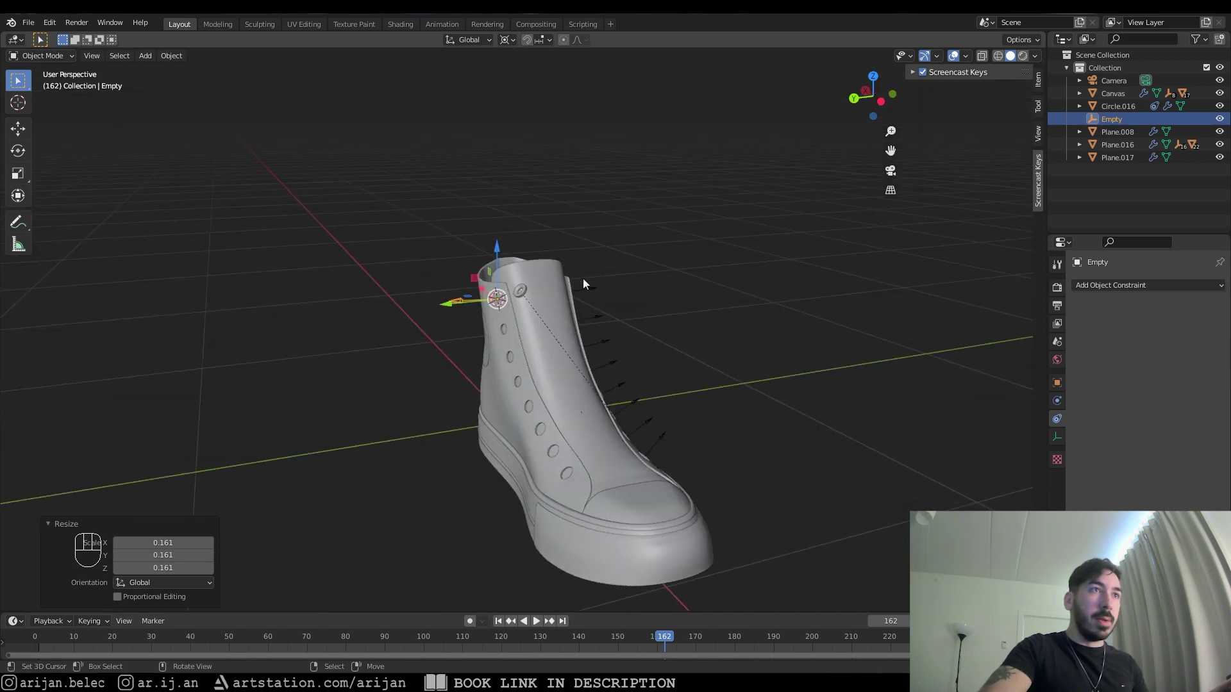
Delete the face filling the topmost lace hole from the canvas mesh, then reselect the arrow empty
{"action": "scroll", "coordinate": [613, 351], "scroll_direction": "up", "scroll_amount": 3}
{"action": "middle_click_drag", "start_coordinate": [698, 410], "coordinate": [539, 320]}
{"action": "left_click", "coordinate": [475, 298]}
{"action": "middle_click_drag", "start_coordinate": [475, 299], "coordinate": [398, 296]}
{"action": "key", "text": "Tab"}
{"action": "key", "text": "3"}
{"action": "key", "text": "x"}
{"action": "left_click", "coordinate": [506, 292]}
{"action": "key", "text": "Tab"}
{"action": "left_click", "coordinate": [468, 301]}
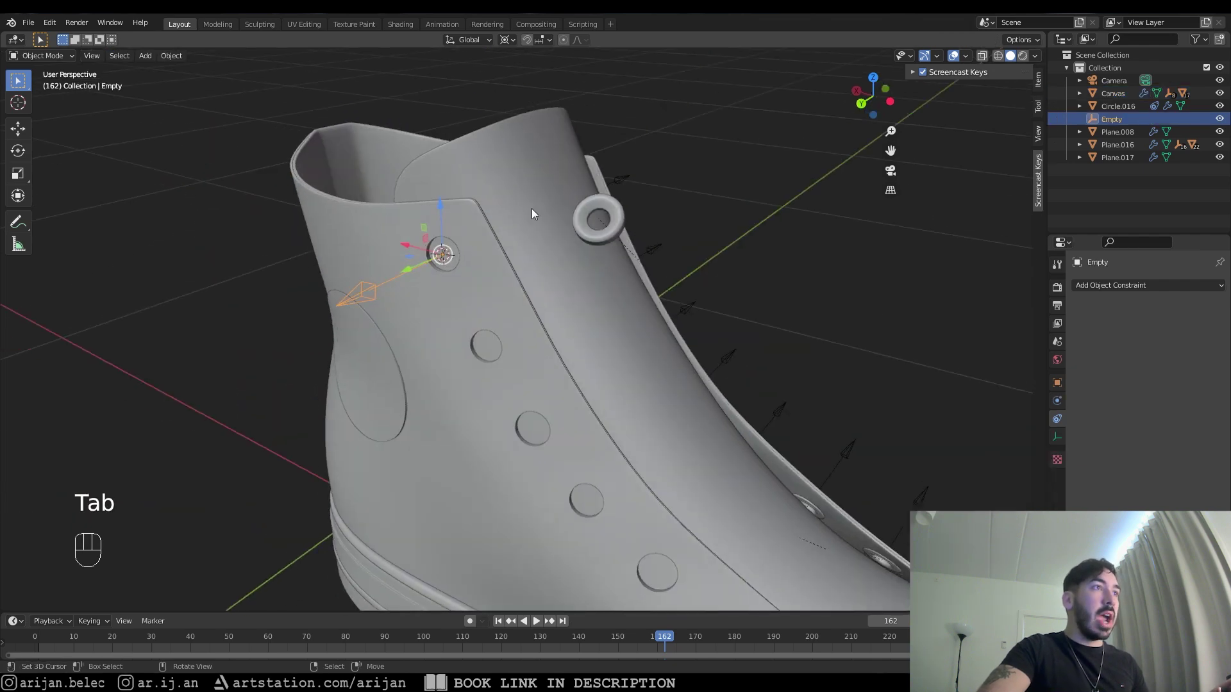
{"action": "middle_click_drag", "start_coordinate": [539, 212], "coordinate": [391, 287]}
{"action": "key", "text": "Tab"}
{"action": "middle_click_drag", "start_coordinate": [405, 223], "coordinate": [461, 257]}
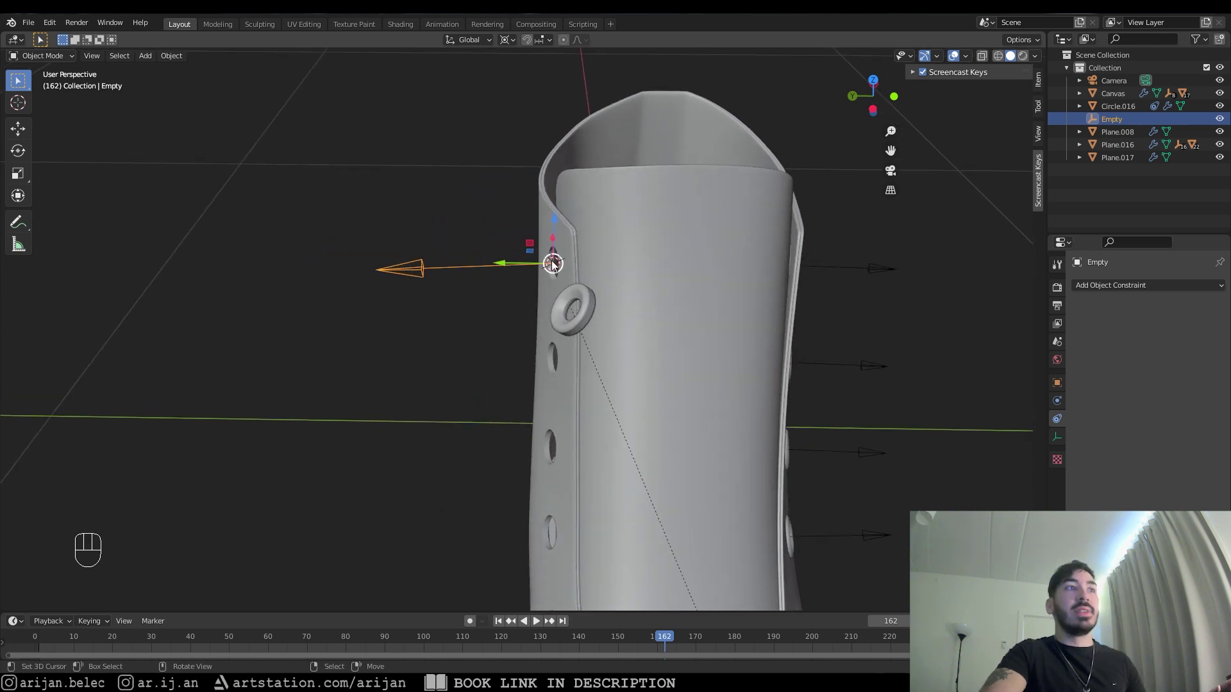
{"action": "middle_click_drag", "start_coordinate": [491, 263], "coordinate": [514, 244]}
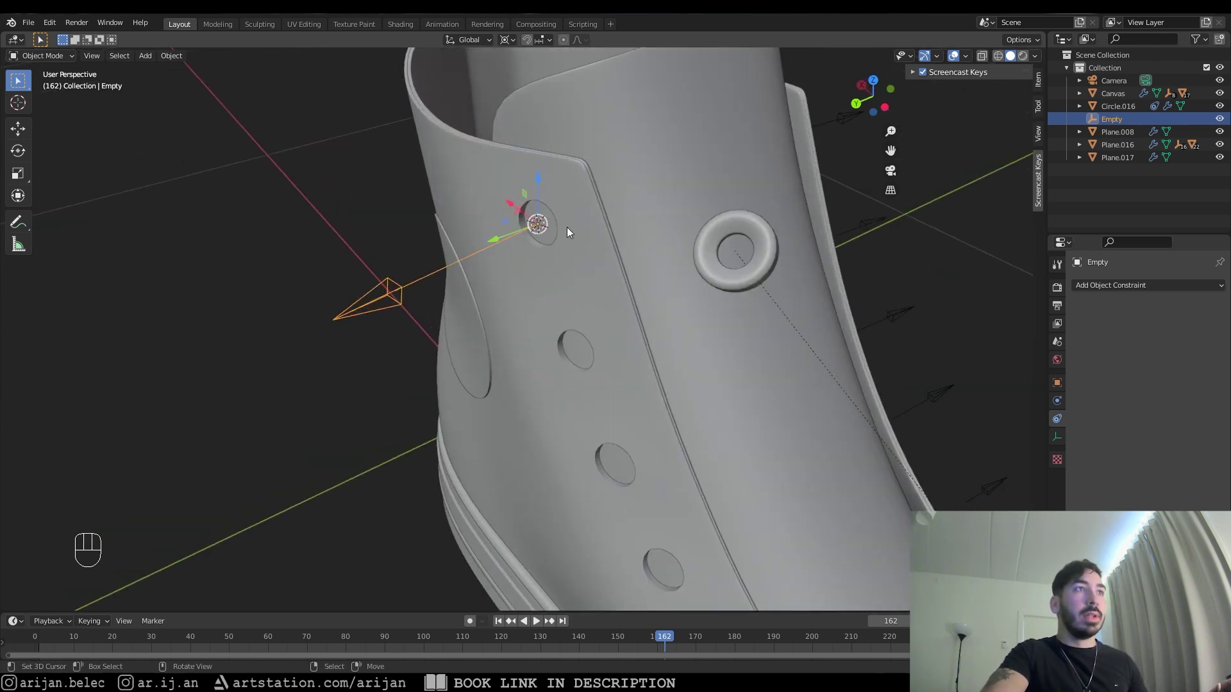
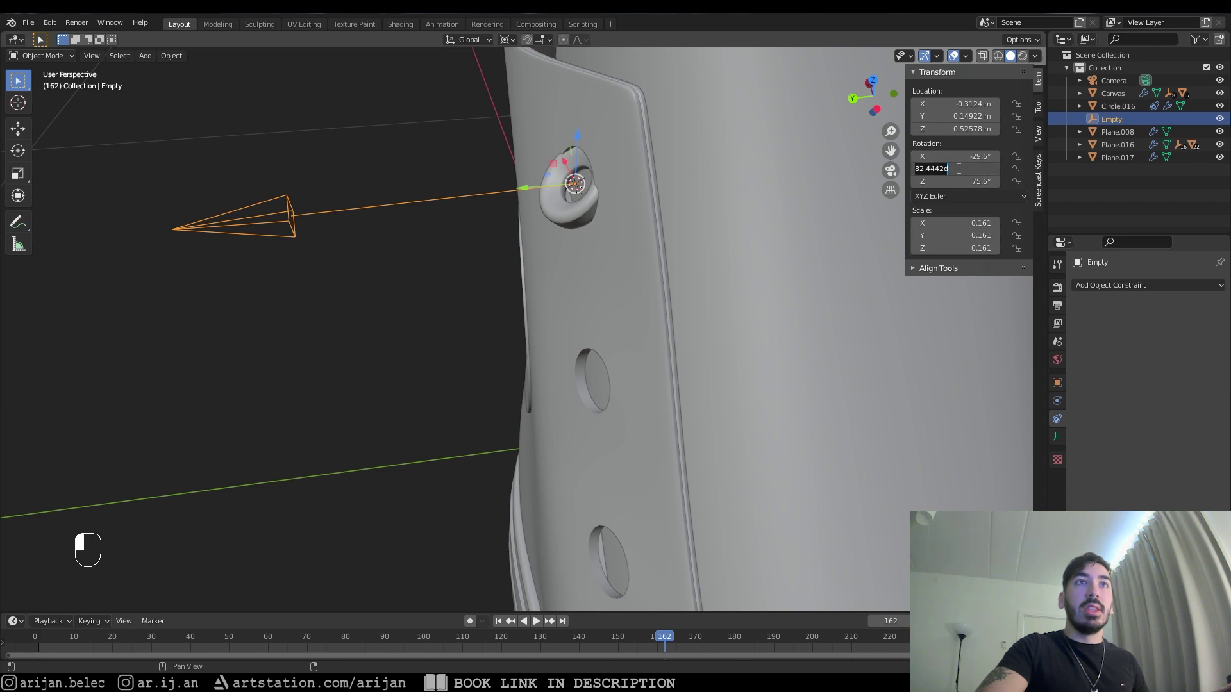
Compare the rotation values of the arrow empty with those of the eyelet ring in the topmost lace hole
{"action": "left_click", "coordinate": [952, 183]}
{"action": "left_click", "coordinate": [780, 322]}
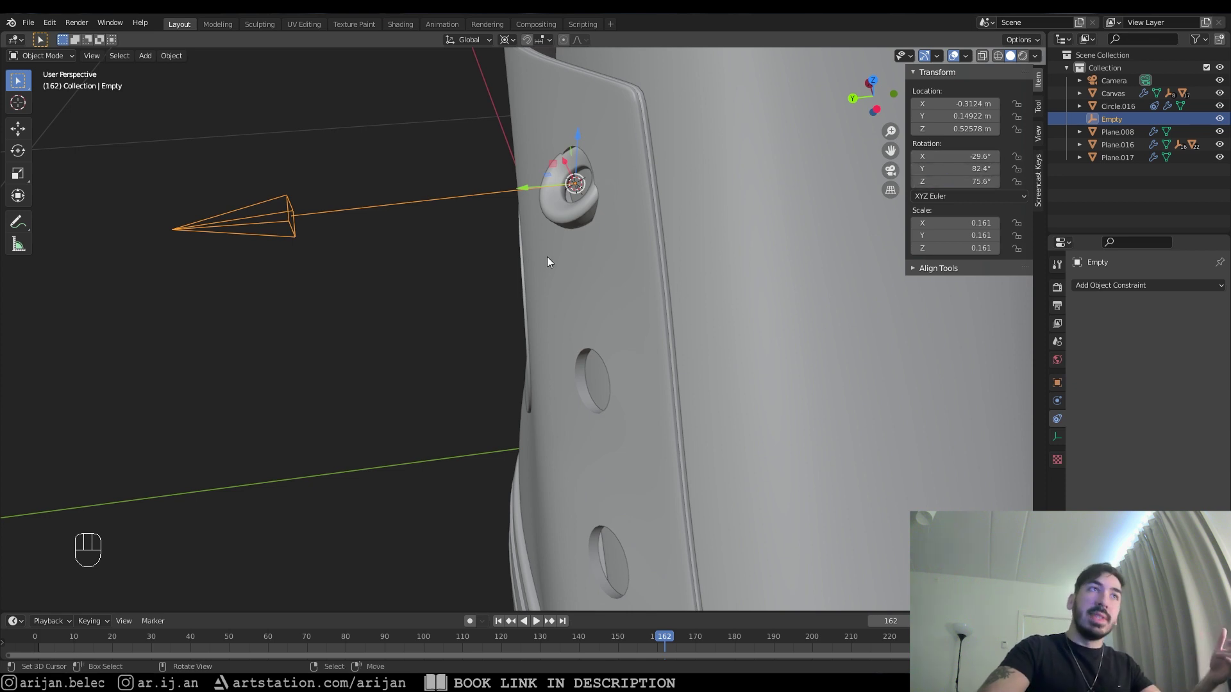
{"action": "left_click", "coordinate": [541, 210]}
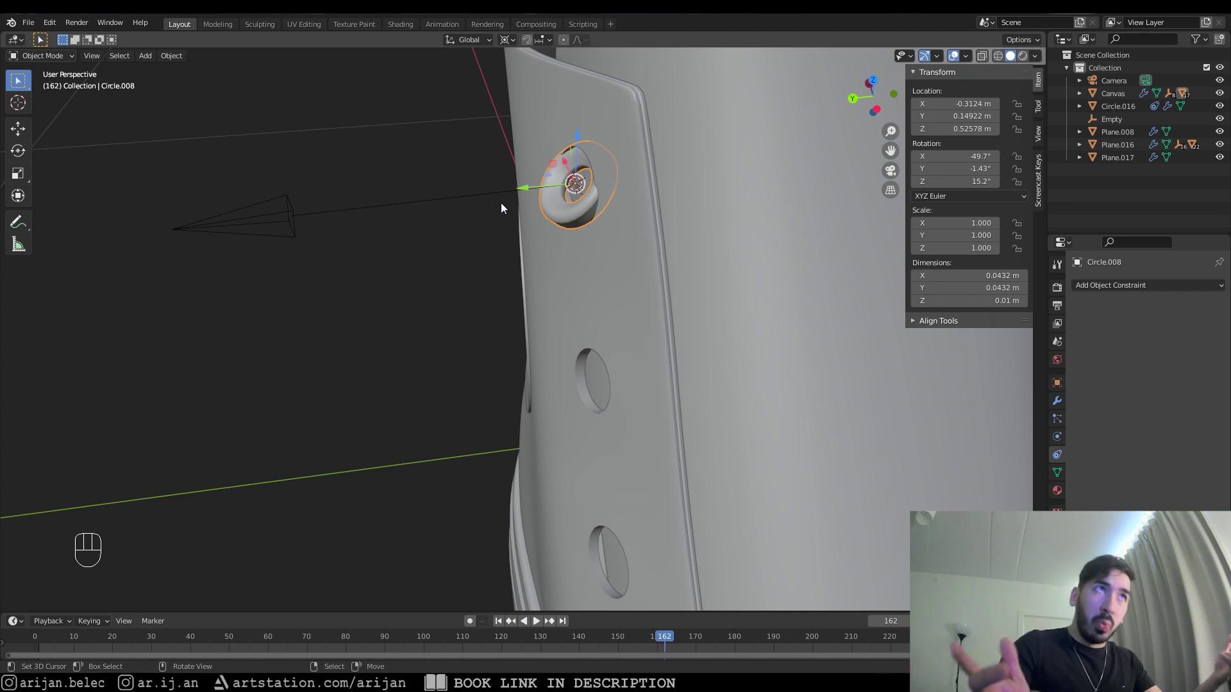
{"action": "left_click", "coordinate": [398, 195]}
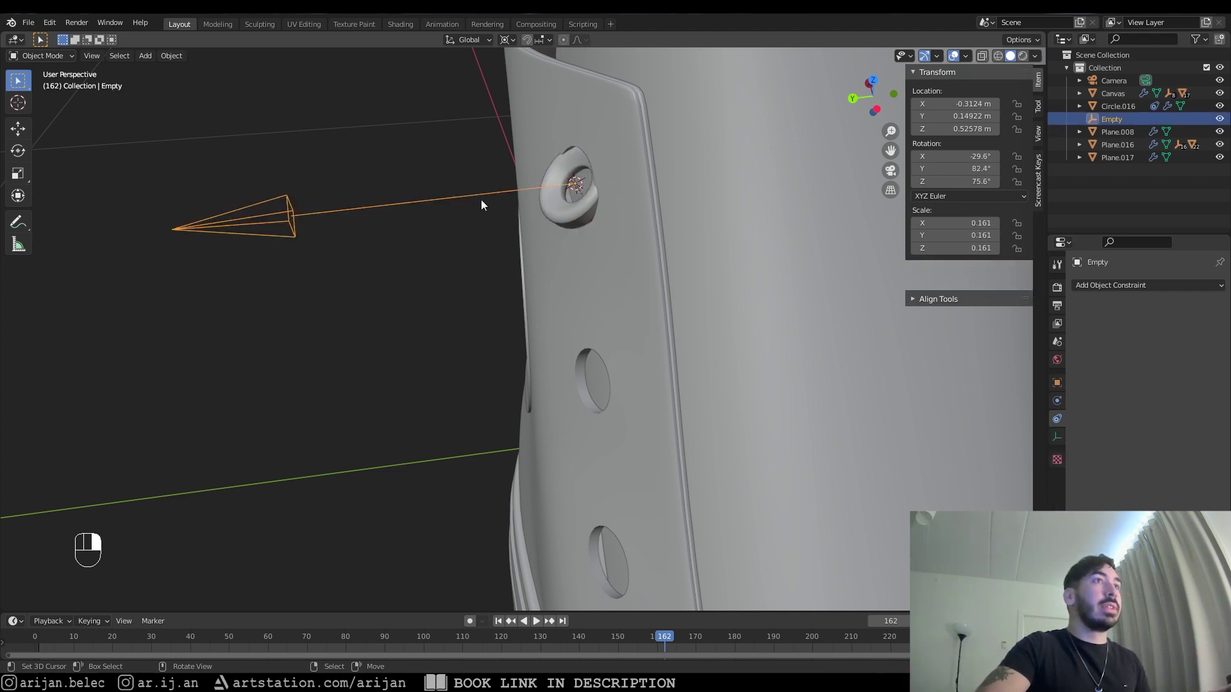
{"action": "middle_click_drag", "start_coordinate": [529, 214], "coordinate": [479, 190]}
{"action": "left_click", "coordinate": [540, 210]}
{"action": "left_click", "coordinate": [319, 205]}
{"action": "middle_click_drag", "start_coordinate": [364, 202], "coordinate": [398, 232]}
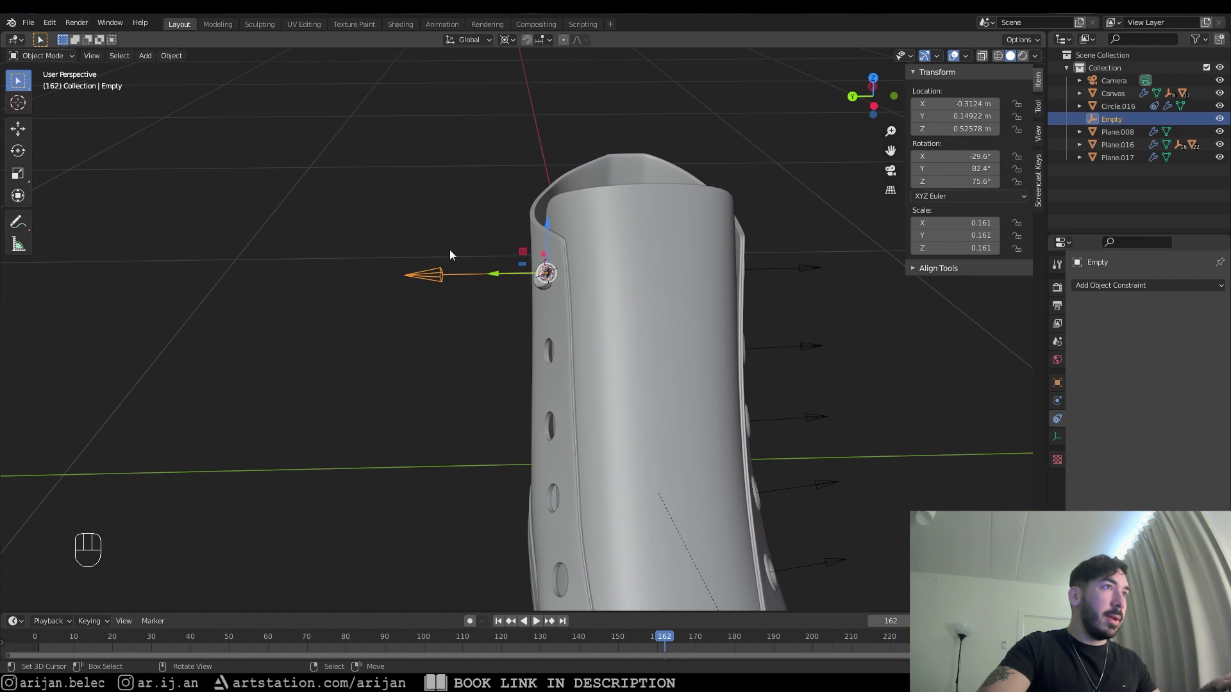
Rename the arrow empty at the topmost lace hole to 11
{"action": "key", "text": "F2"}
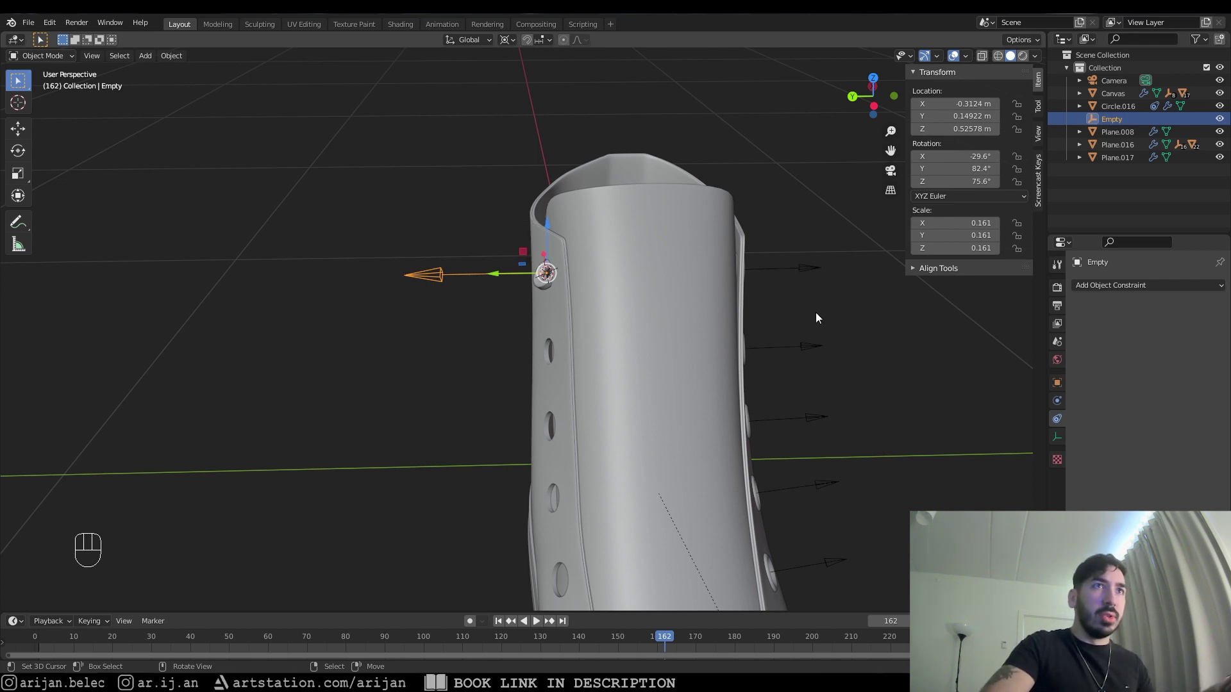
{"action": "middle_click_drag", "start_coordinate": [815, 312], "coordinate": [746, 569]}
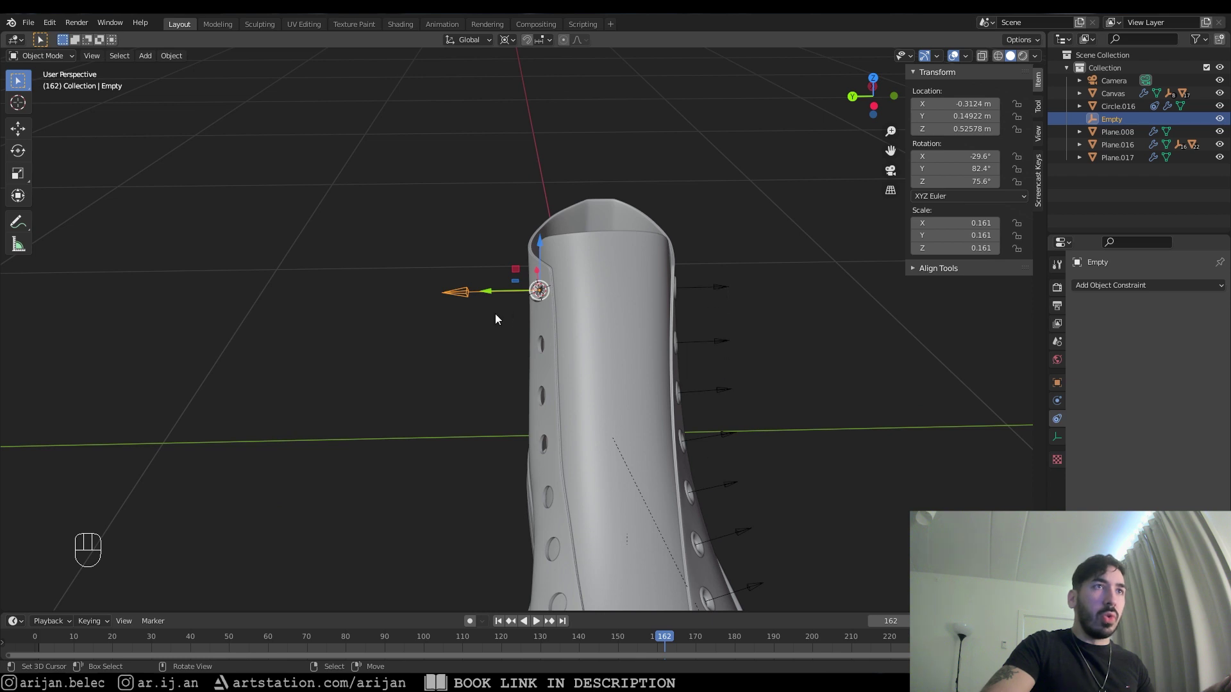
{"action": "scroll", "coordinate": [505, 316], "scroll_direction": "up", "scroll_amount": 4}
{"action": "key", "text": "F2"}
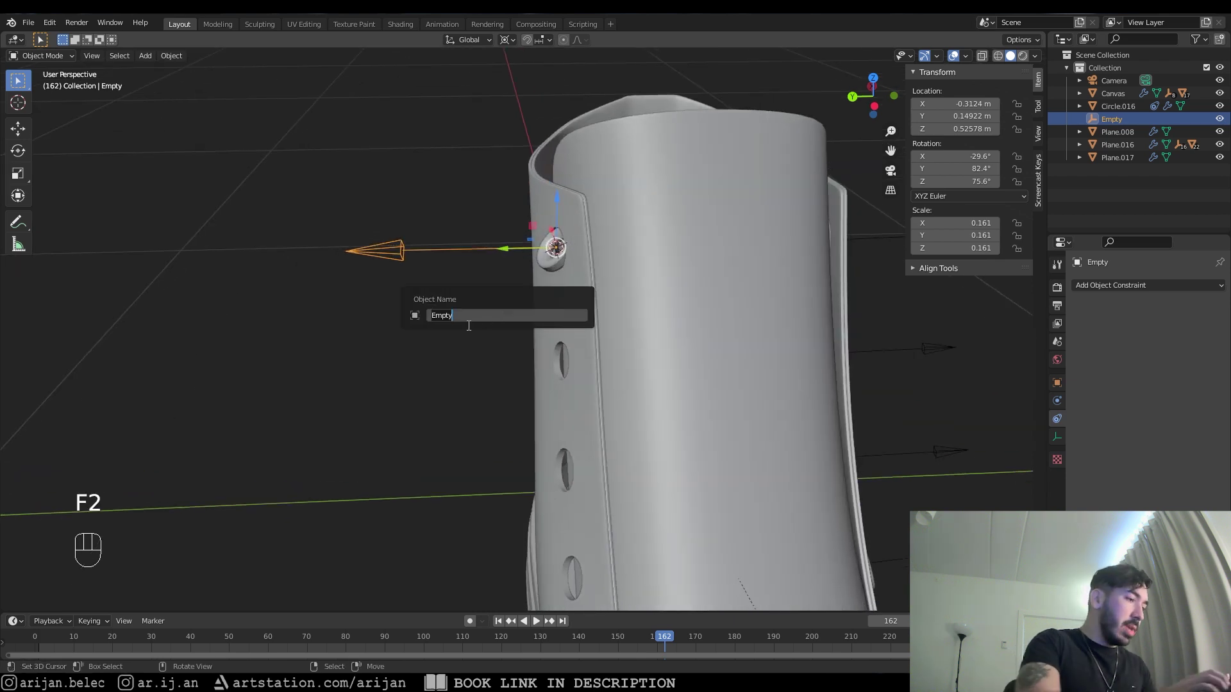
{"action": "type", "text": "1"}
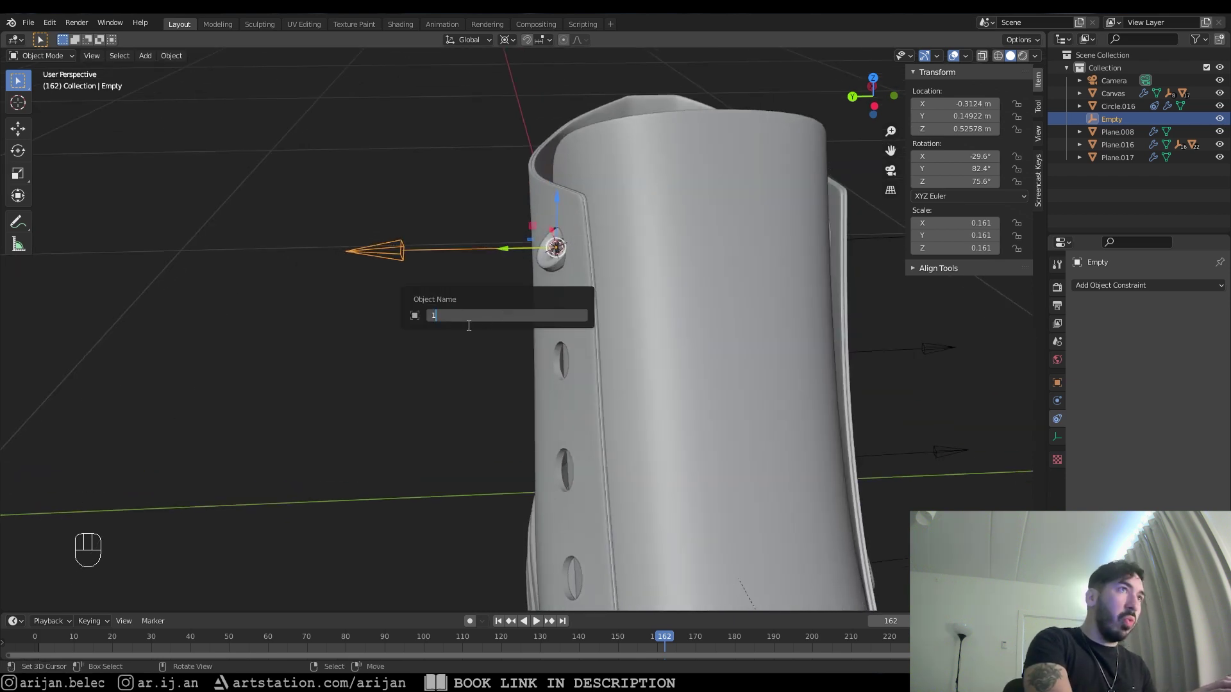
{"action": "type", "text": "1"}
{"action": "key", "text": "Return"}
Compare the direction of arrow empty 11 with the tilt of the eyelet ring in the topmost lace hole
{"action": "middle_click_drag", "start_coordinate": [467, 325], "coordinate": [464, 261]}
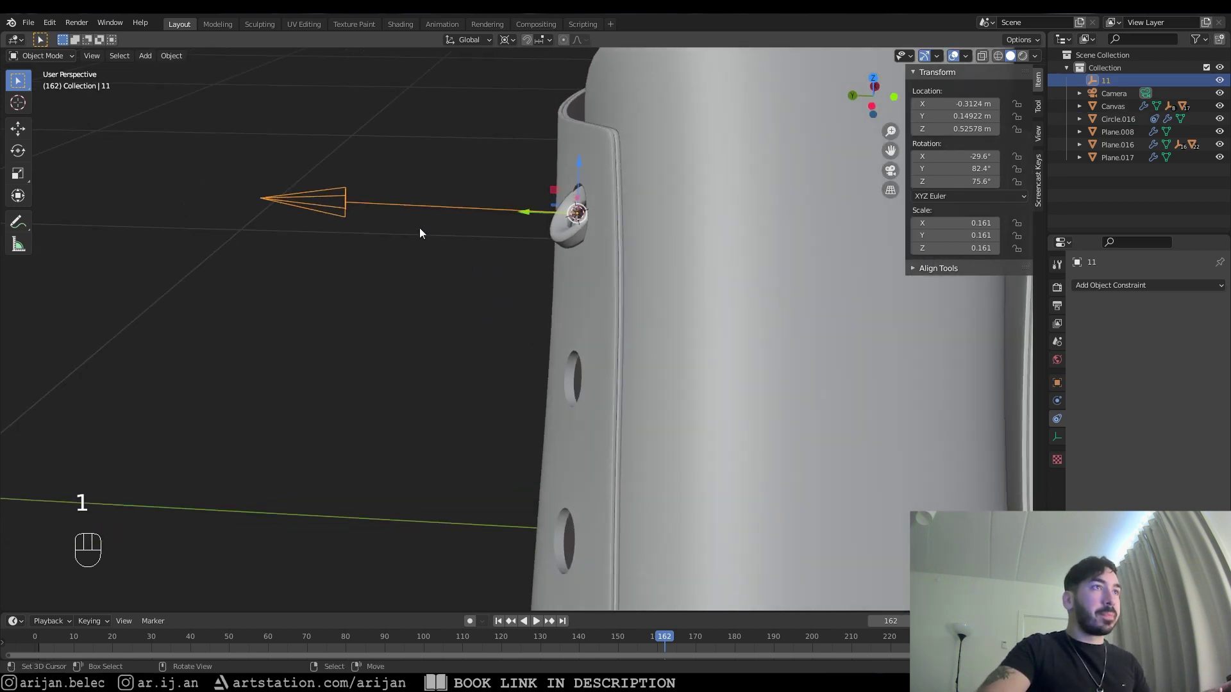
{"action": "left_click", "coordinate": [570, 229]}
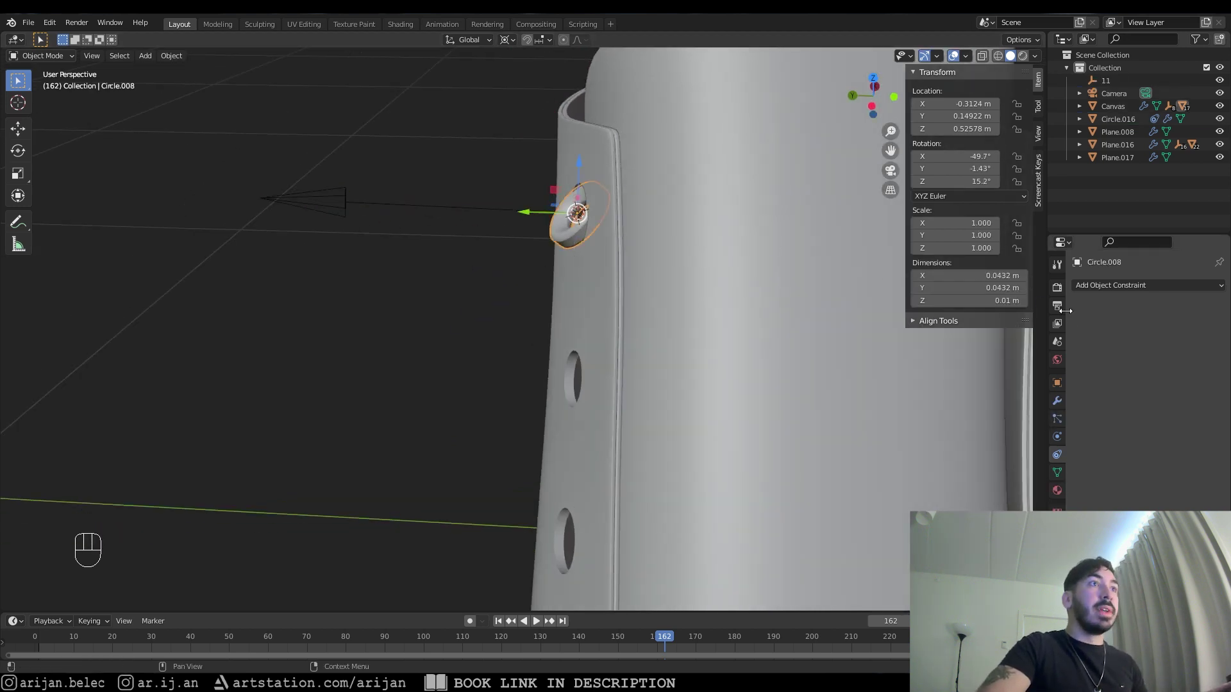
{"action": "left_click", "coordinate": [378, 211]}
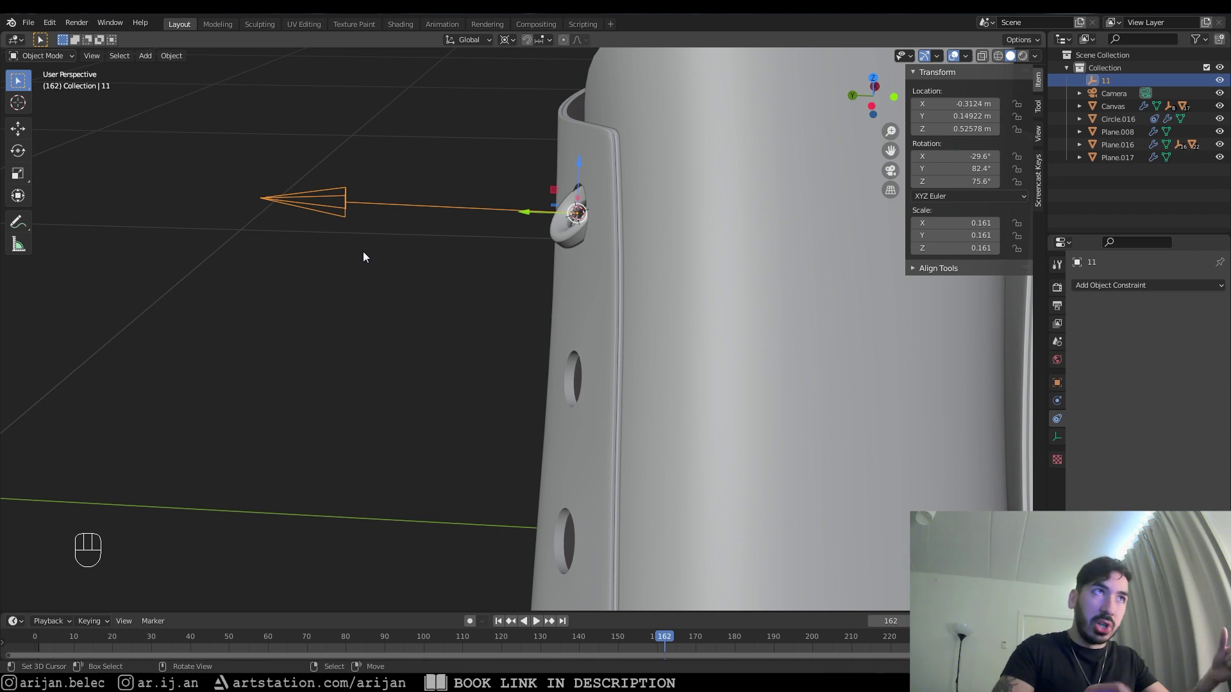
{"action": "left_click", "coordinate": [549, 227]}
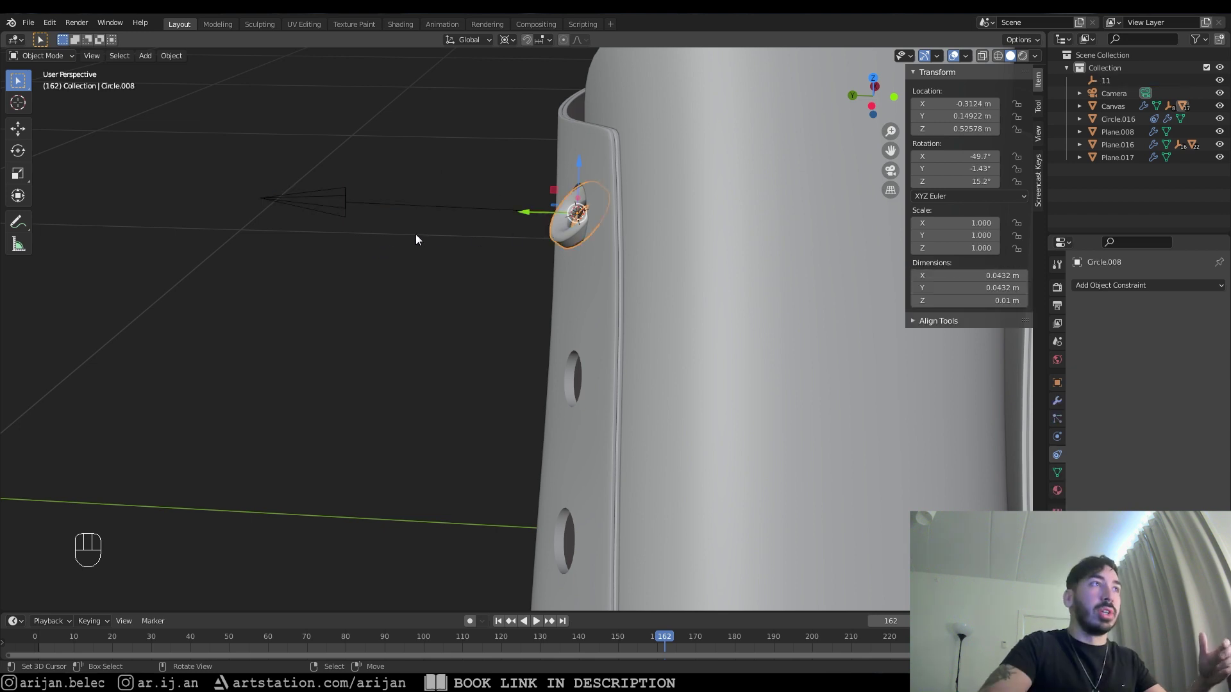
{"action": "middle_click_drag", "start_coordinate": [364, 209], "coordinate": [511, 211]}
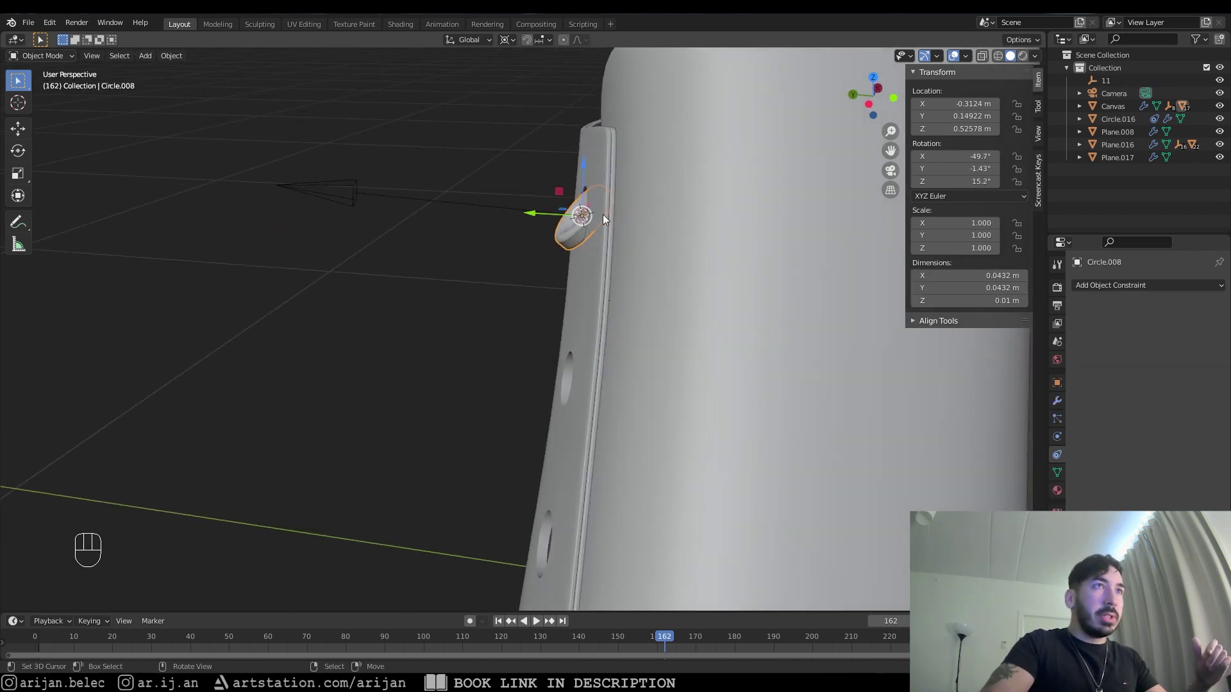
Add a Copy Rotation constraint to the eyelet ring in the topmost lace hole
{"action": "left_click", "coordinate": [1058, 436]}
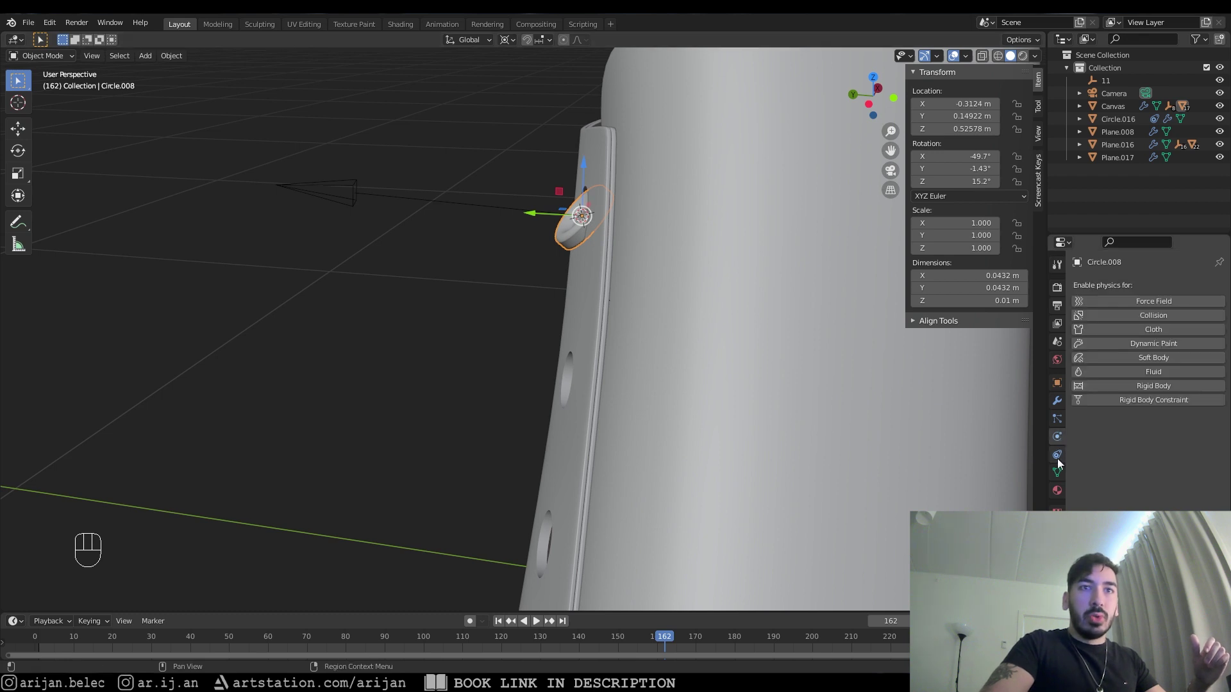
{"action": "left_click", "coordinate": [1057, 456]}
{"action": "left_click", "coordinate": [1086, 285]}
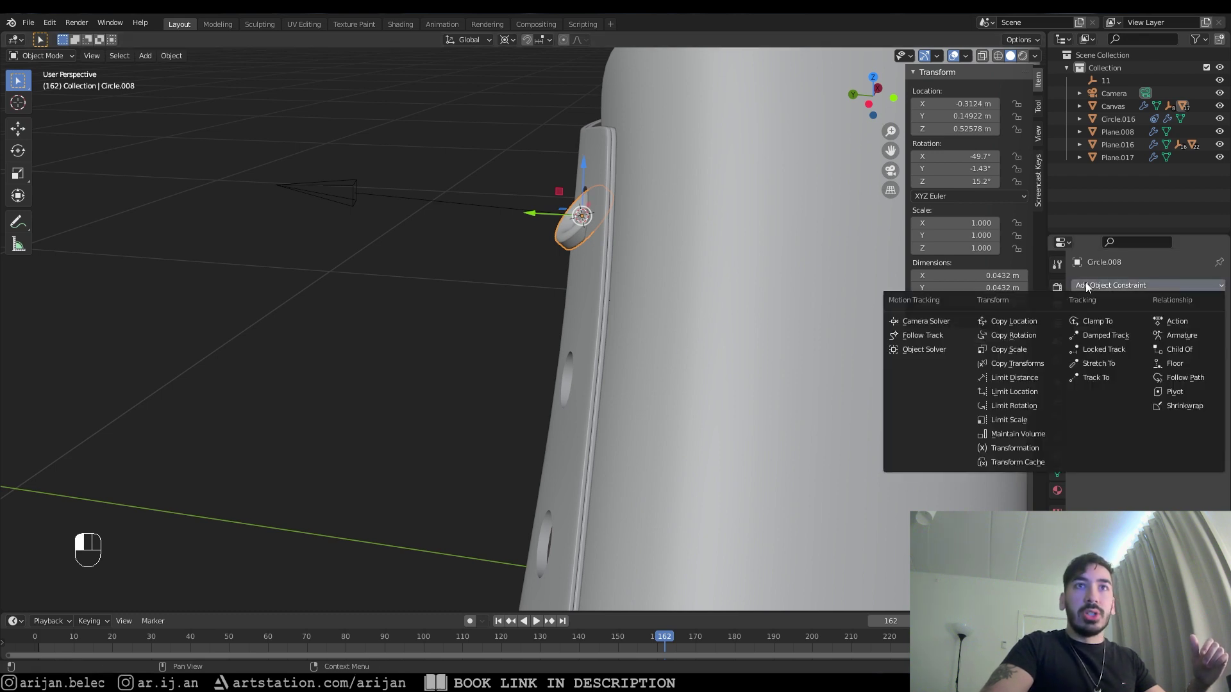
{"action": "left_click", "coordinate": [1056, 471]}
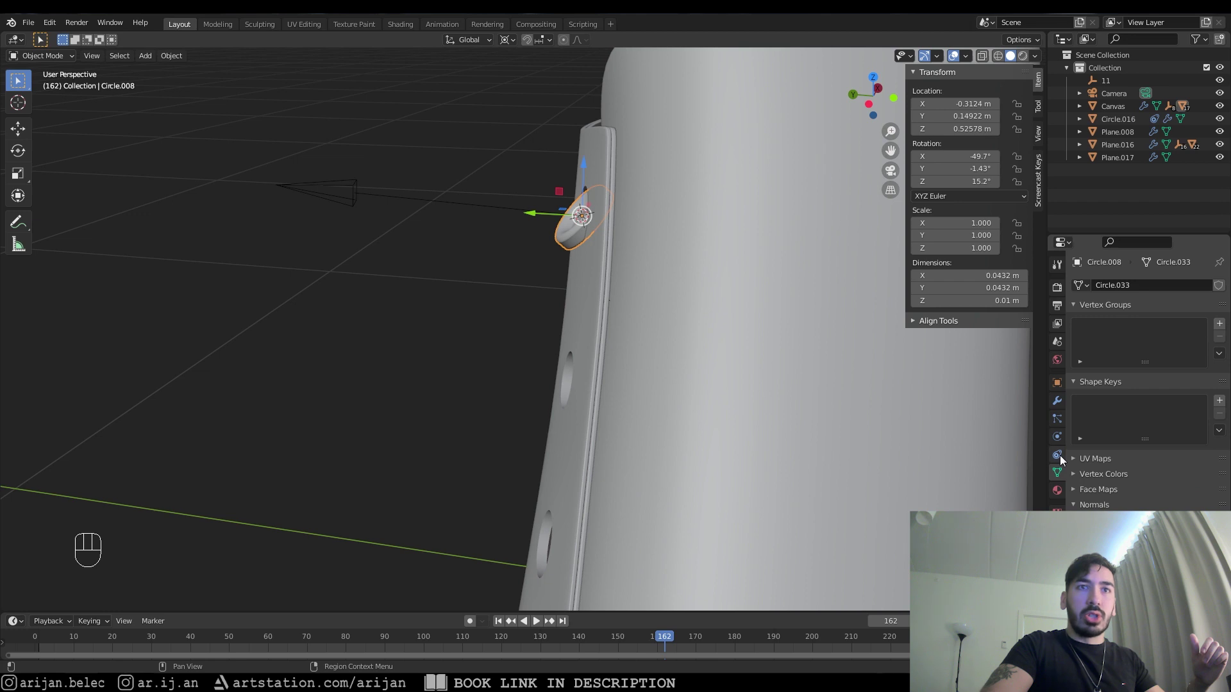
{"action": "left_click", "coordinate": [1058, 455]}
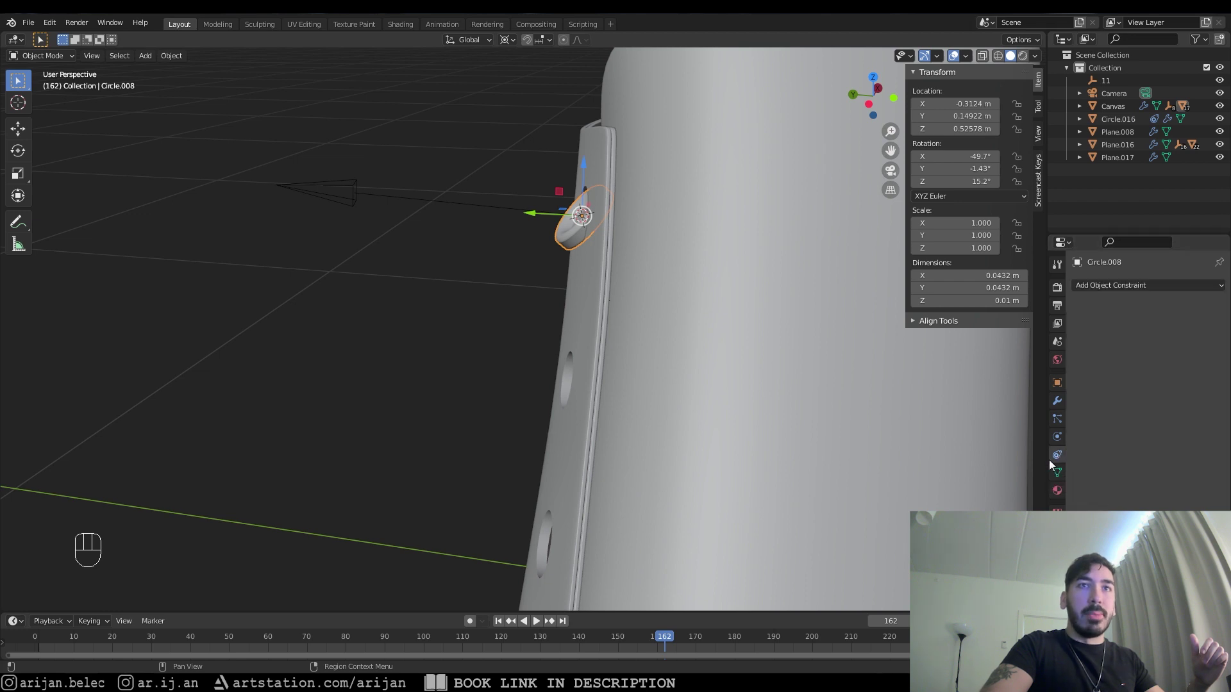
{"action": "left_click", "coordinate": [1098, 286]}
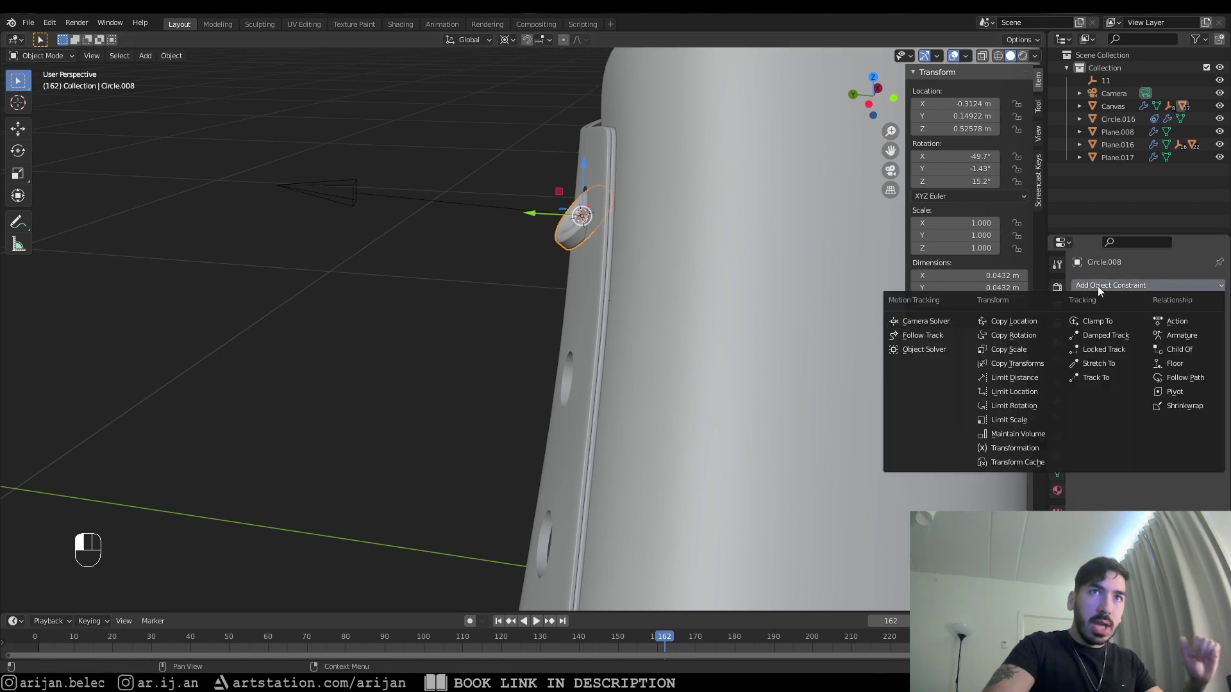
{"action": "left_click", "coordinate": [1014, 336]}
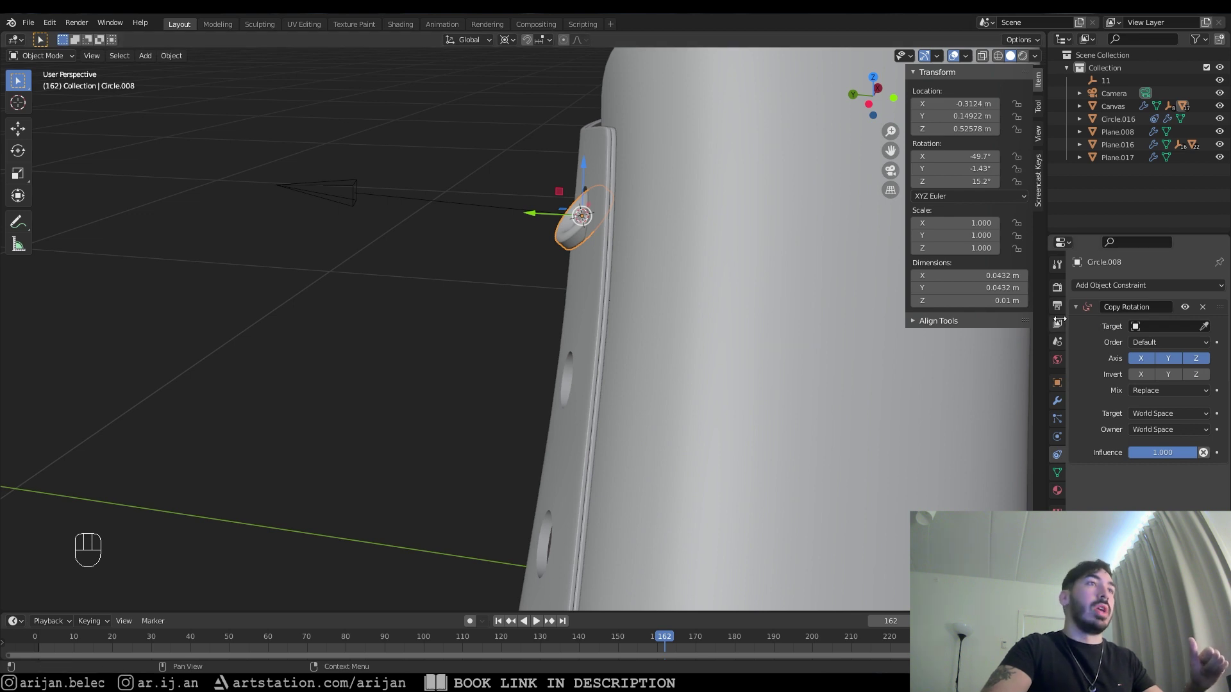
Check the arrow empty's name and set empty 11 as the target of the topmost ring's Copy Rotation constraint
{"action": "middle_click_drag", "start_coordinate": [853, 308], "coordinate": [734, 294]}
{"action": "middle_click_drag", "start_coordinate": [556, 230], "coordinate": [599, 286]}
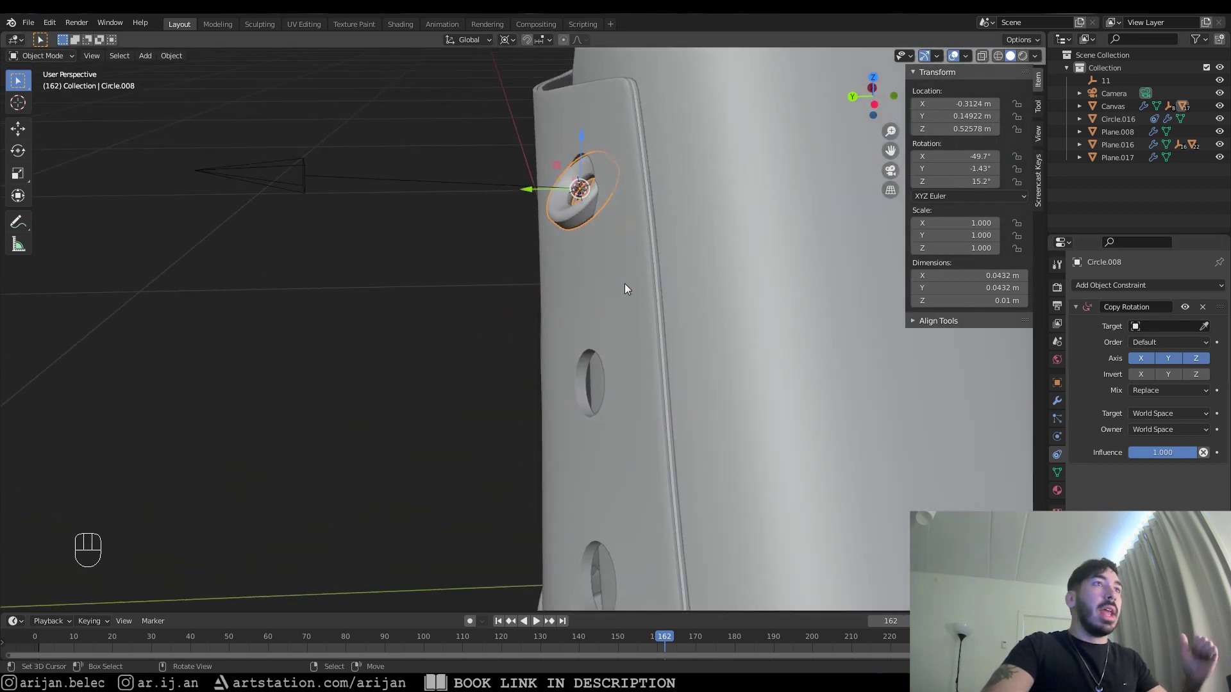
{"action": "left_click", "coordinate": [1138, 327]}
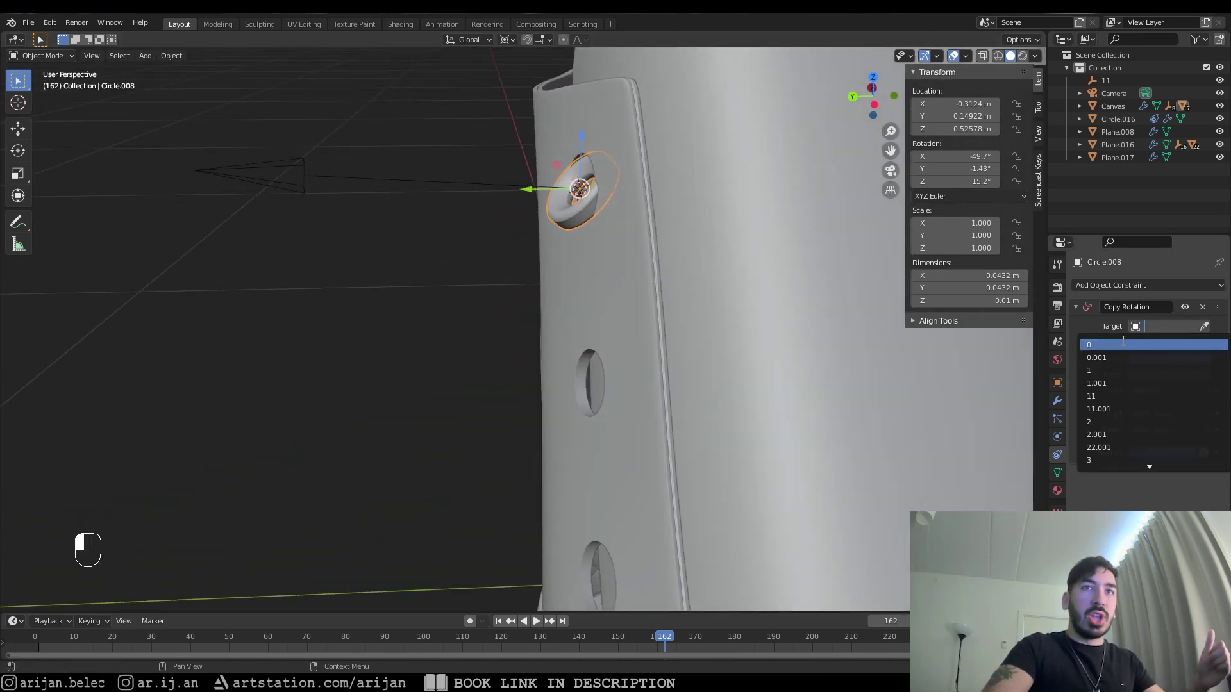
{"action": "left_click", "coordinate": [303, 181]}
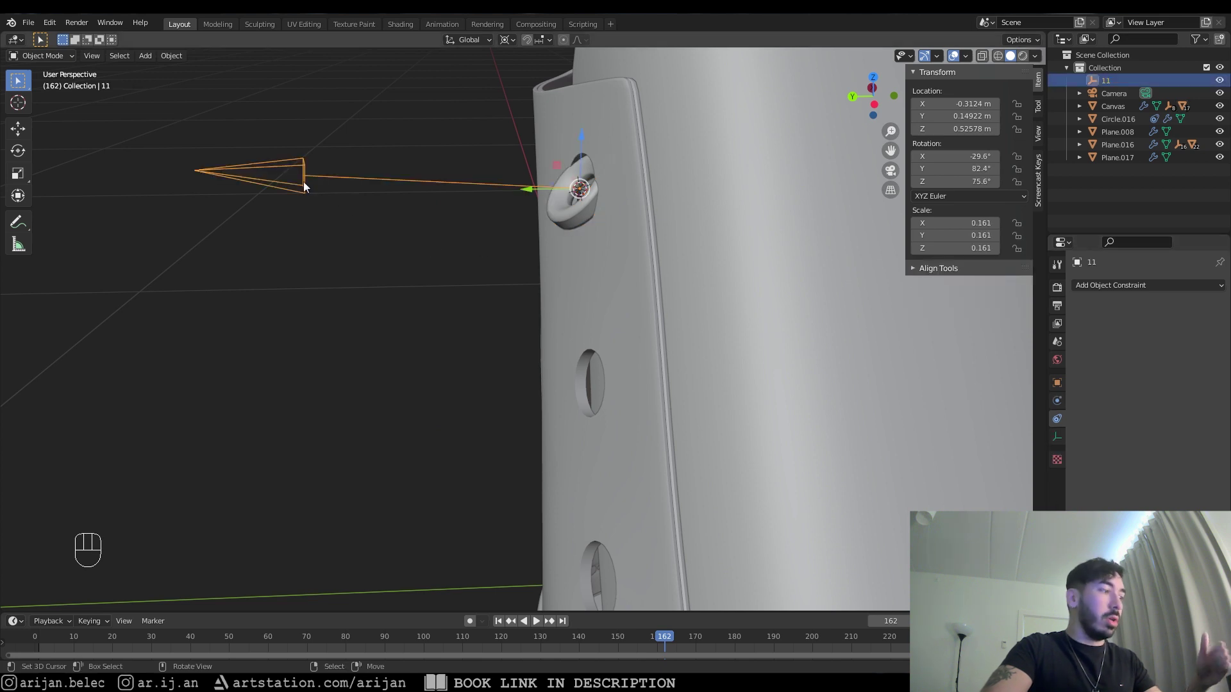
{"action": "key", "text": "F2"}
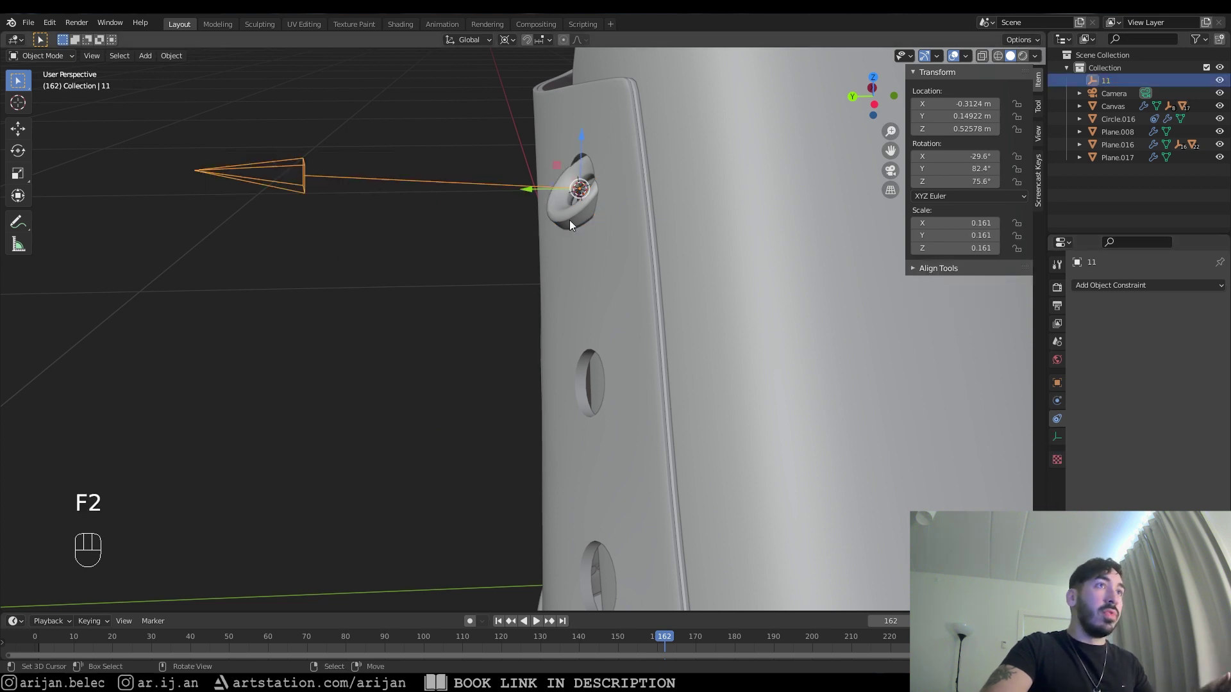
{"action": "left_click", "coordinate": [568, 218]}
{"action": "left_click", "coordinate": [1140, 329]}
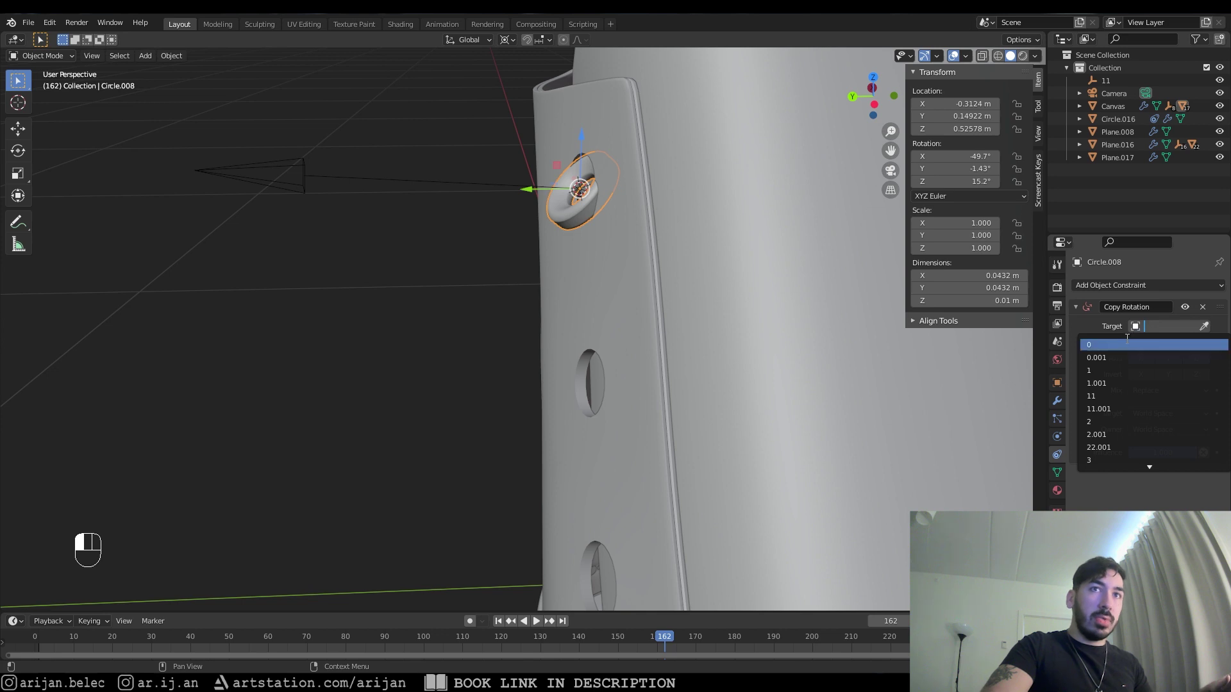
{"action": "left_click", "coordinate": [1107, 346]}
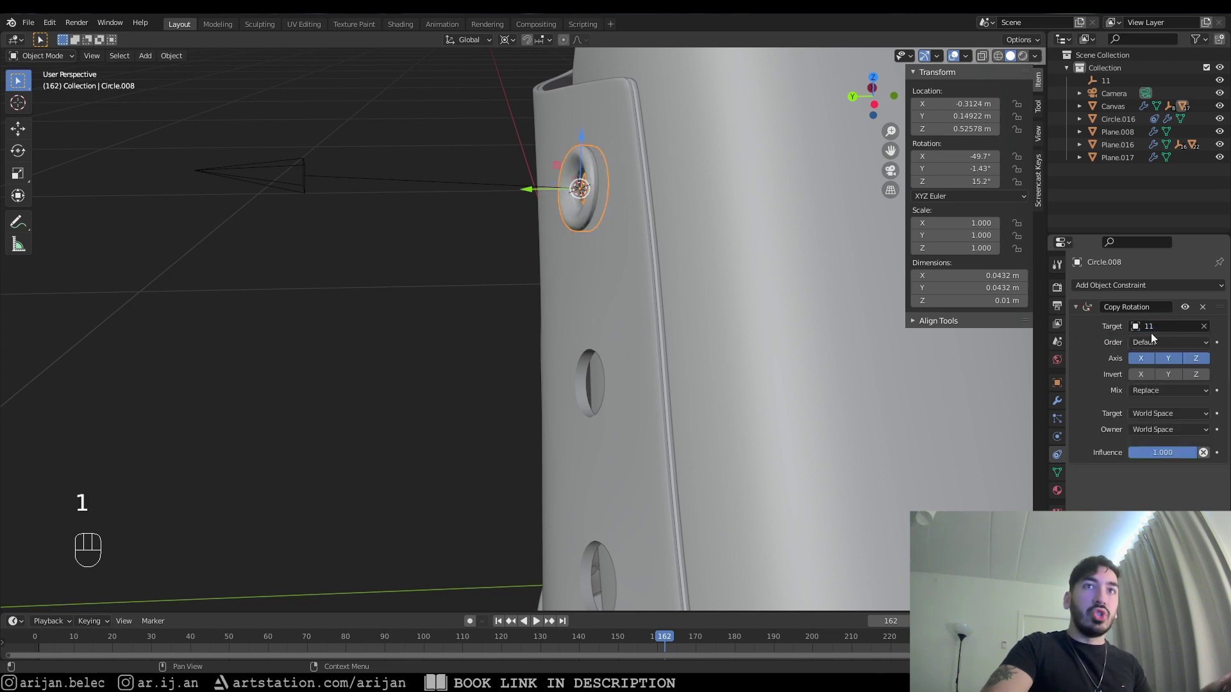
Fill the second lace hole from the top of the canvas mesh with a face from its edge loop
{"action": "middle_click_drag", "start_coordinate": [654, 292], "coordinate": [505, 329]}
{"action": "left_click", "coordinate": [511, 378]}
{"action": "key", "text": "Tab"}
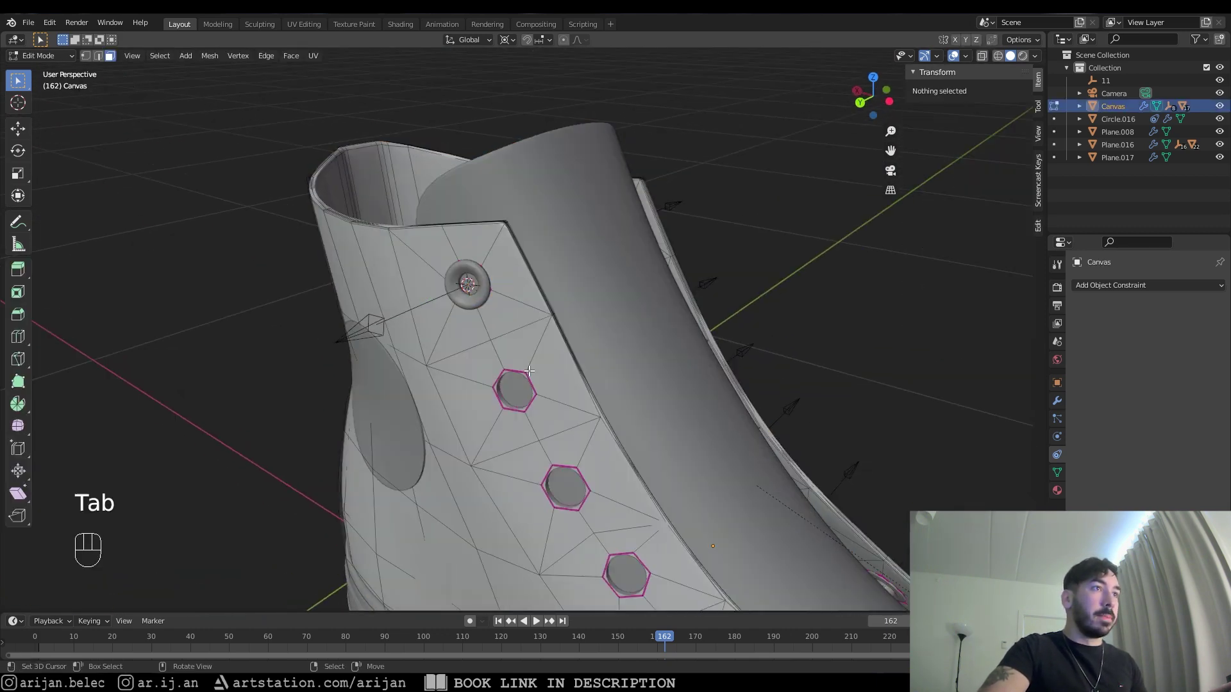
{"action": "key", "text": "1"}
{"action": "left_click", "coordinate": [519, 372], "text": "alt"}
{"action": "middle_click_drag", "start_coordinate": [520, 372], "coordinate": [586, 354]}
{"action": "key", "text": "f"}
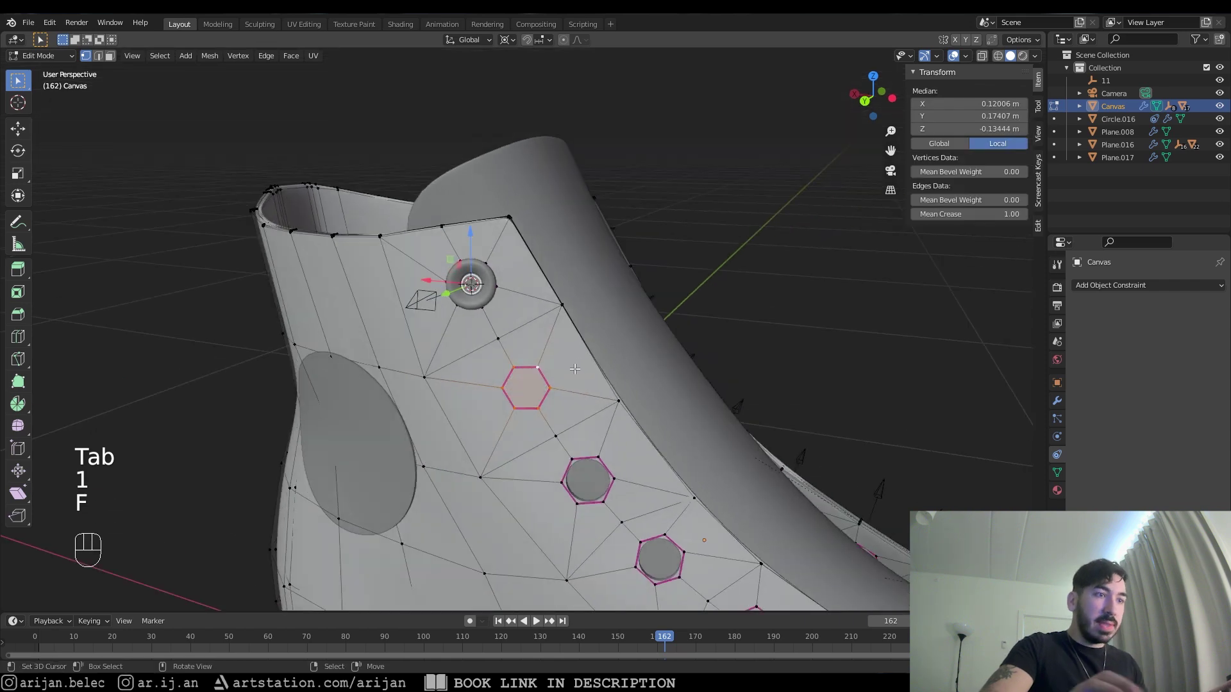
Turn on the Face Orientation overlay to check the direction of the canvas normals
{"action": "key", "text": "shift+KP_7"}
{"action": "middle_click_drag", "start_coordinate": [544, 370], "coordinate": [636, 303]}
{"action": "key", "text": "KP_1"}
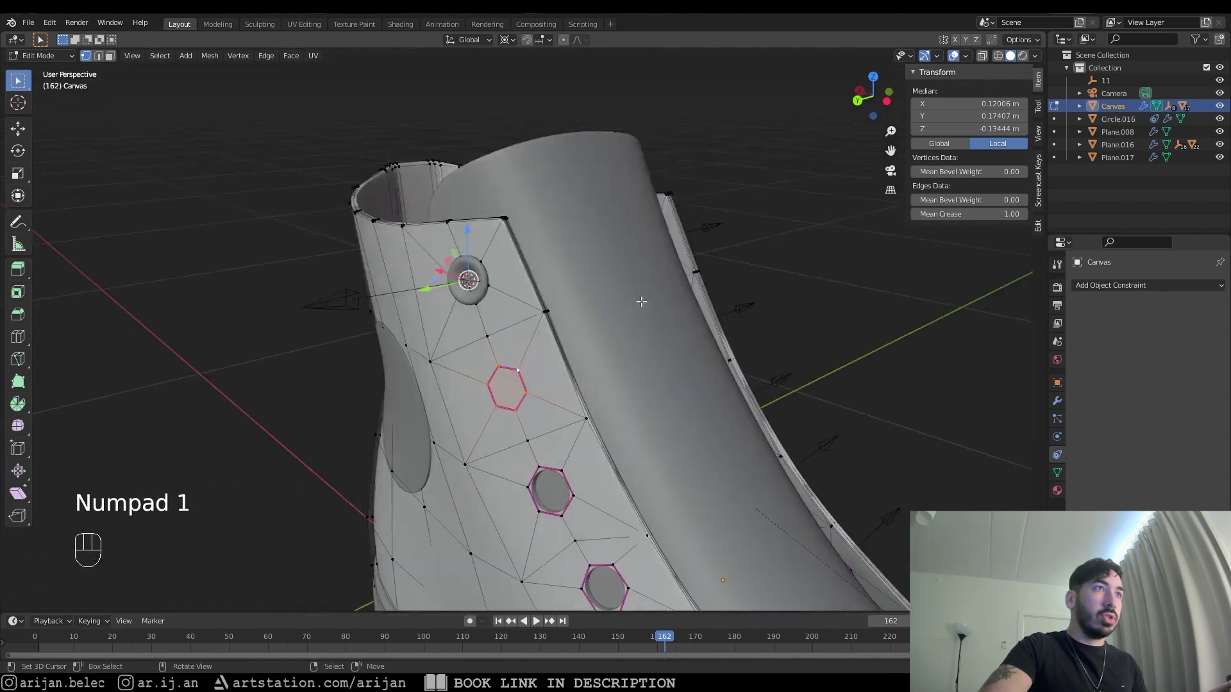
{"action": "left_click", "coordinate": [965, 56]}
{"action": "key", "text": "Tab"}
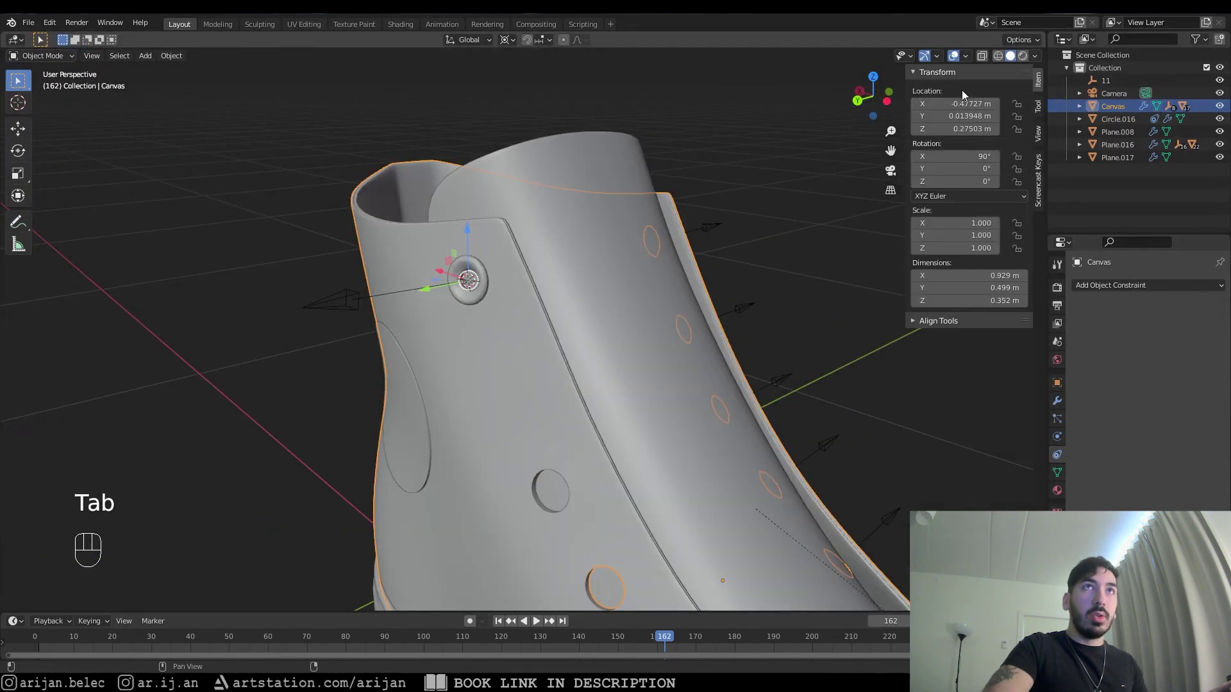
{"action": "left_click", "coordinate": [965, 56]}
{"action": "left_click", "coordinate": [887, 295]}
Recalculate the normals of the face filling the canvas's second lace hole so it faces outward
{"action": "middle_click_drag", "start_coordinate": [577, 359], "coordinate": [512, 378]}
{"action": "left_click", "coordinate": [510, 393]}
{"action": "key", "text": "Tab"}
{"action": "key", "text": "Tab"}
{"action": "key", "text": "Tab"}
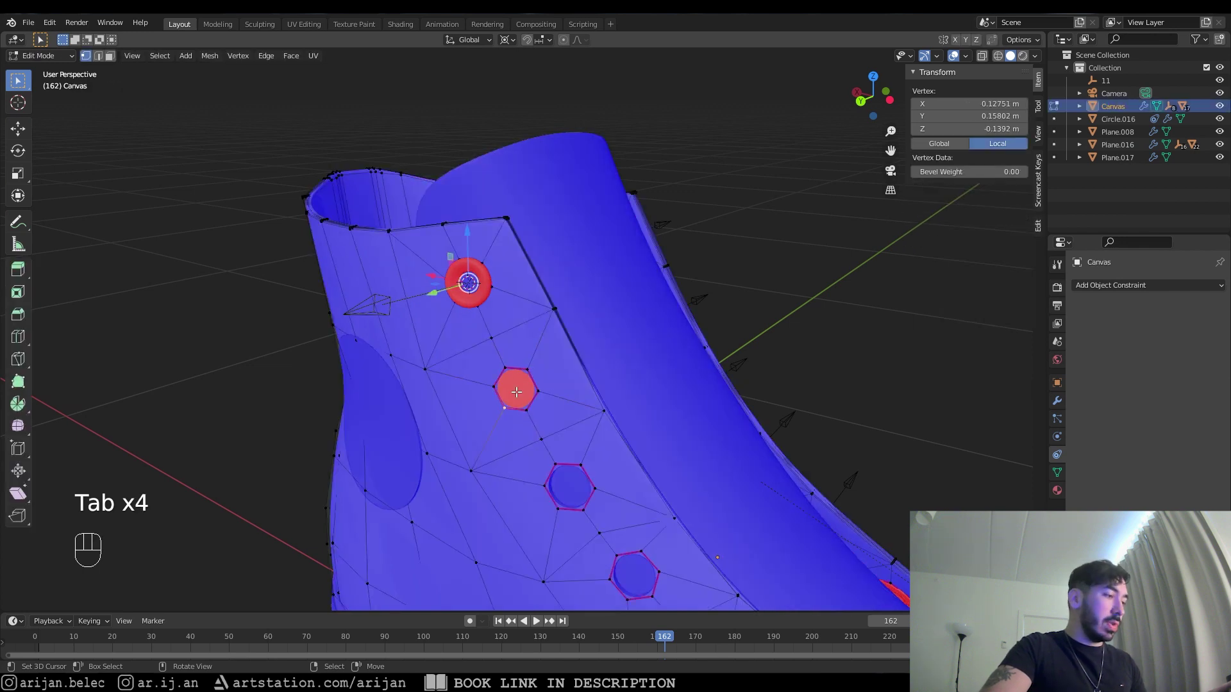
{"action": "key", "text": "3"}
{"action": "key", "text": "shift+n"}
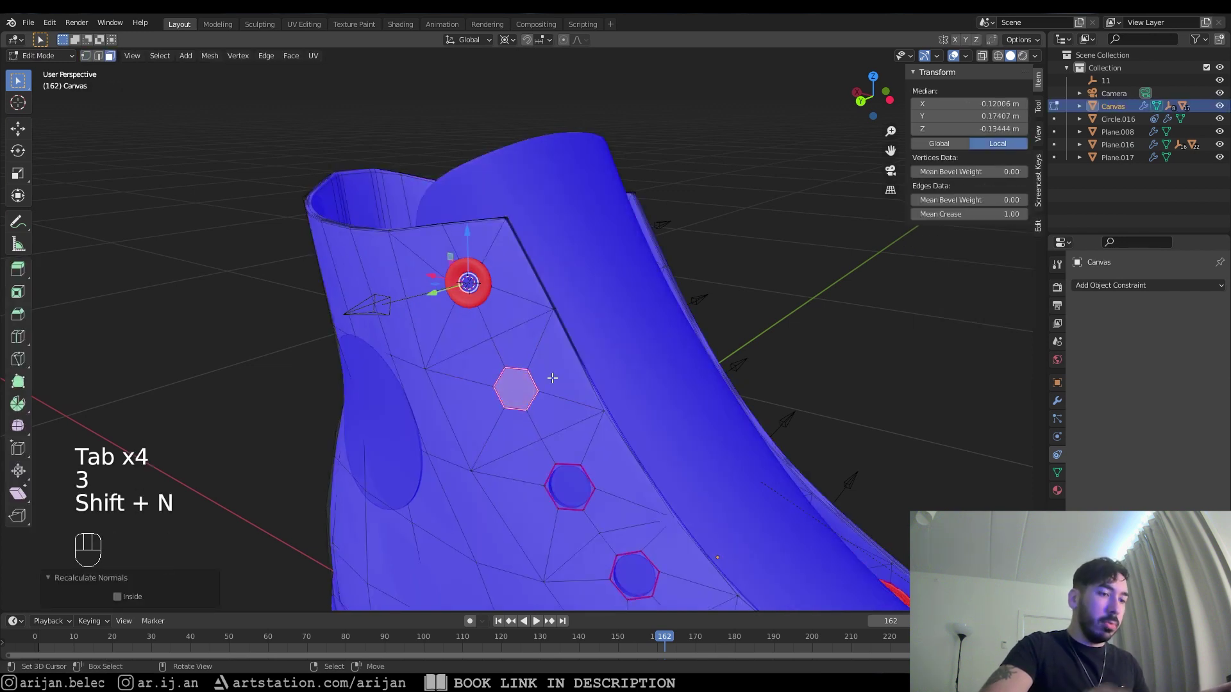
With the view aligned to the second lace hole's face, snap the 3D cursor to it and delete the face
{"action": "key", "text": "shift+KP_7"}
{"action": "key", "text": "shift+s"}
{"action": "key", "text": "x"}
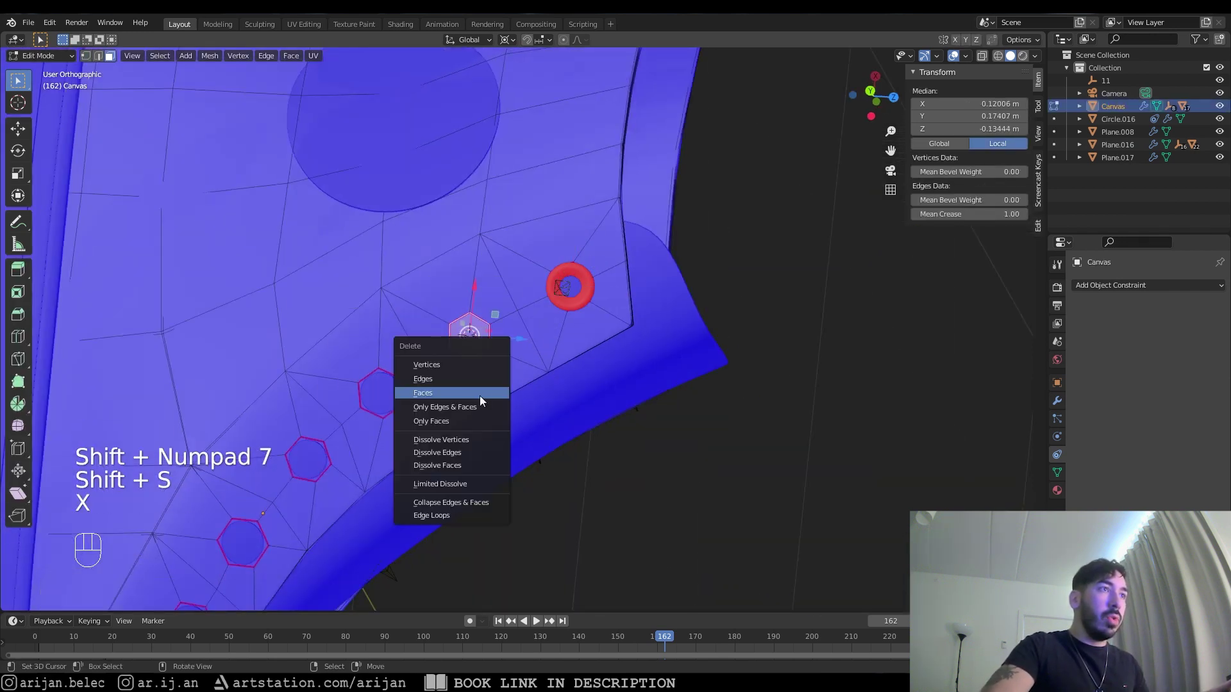
{"action": "left_click", "coordinate": [481, 395]}
{"action": "key", "text": "Tab"}
Add a single-arrow empty at the 3D cursor in the second lace hole, aligned to the view
{"action": "key", "text": "shift+a"}
{"action": "mouse_move", "coordinate": [439, 351]}
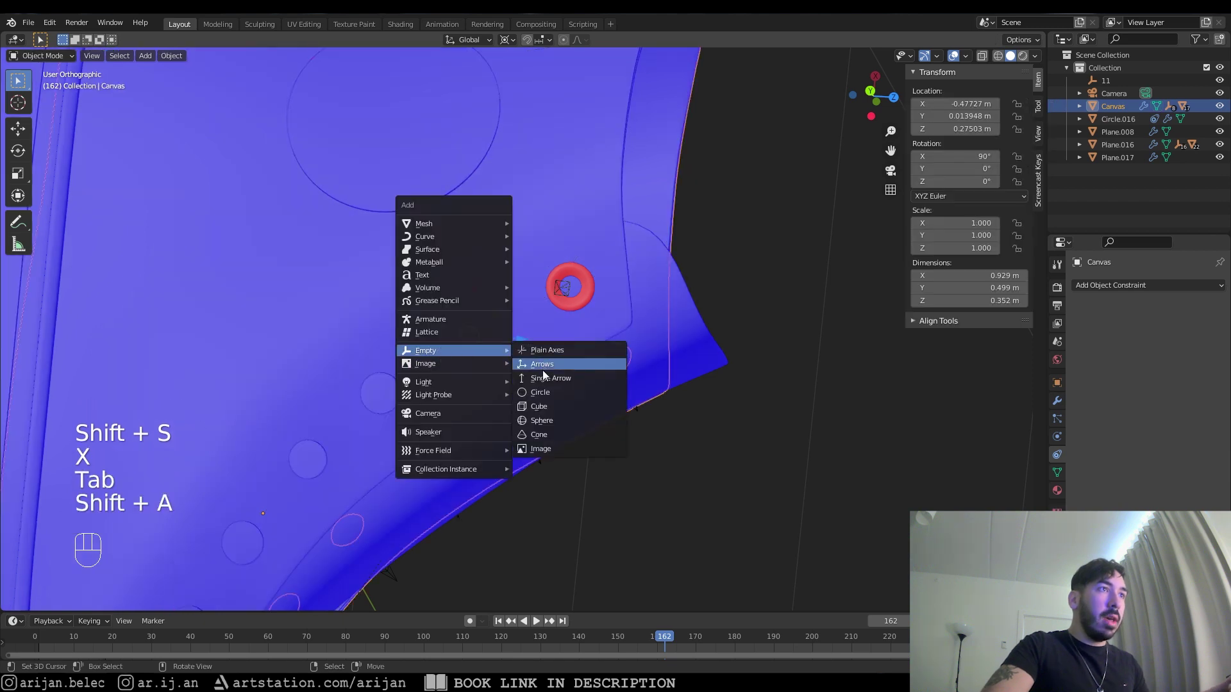
{"action": "left_click", "coordinate": [543, 363]}
{"action": "left_click", "coordinate": [163, 488]}
{"action": "left_click", "coordinate": [157, 545]}
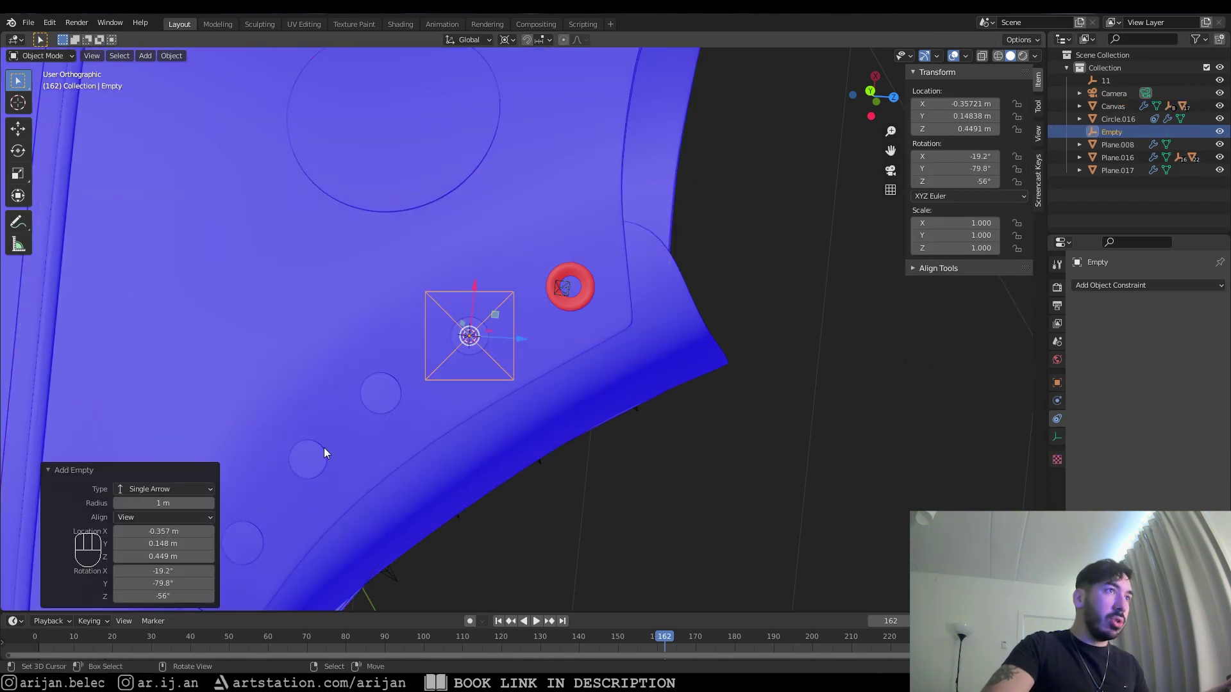
Duplicate the topmost eyelet ring and snap the copy to the 3D cursor in the second lace hole
{"action": "left_click", "coordinate": [562, 304]}
{"action": "middle_click_drag", "start_coordinate": [567, 302], "coordinate": [510, 258], "text": "shift"}
{"action": "key", "text": "shift+d"}
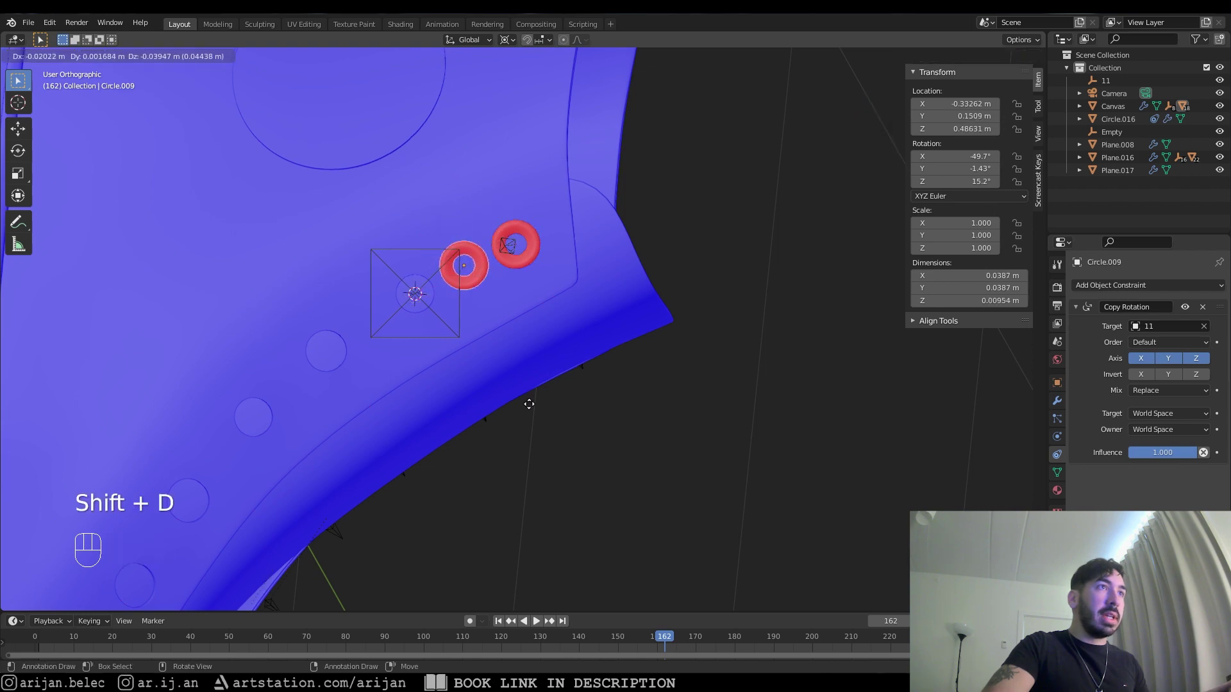
{"action": "right_click", "coordinate": [506, 393]}
{"action": "key", "text": "shift+s"}
{"action": "left_click", "coordinate": [505, 314]}
Rename the arrow empty at the second lace hole to 22 and scale it down to 0.170
{"action": "key", "text": "KP_1"}
{"action": "middle_click_drag", "start_coordinate": [506, 310], "coordinate": [468, 360]}
{"action": "left_click", "coordinate": [341, 375]}
{"action": "middle_click_drag", "start_coordinate": [341, 375], "coordinate": [232, 390]}
{"action": "key", "text": "F2"}
{"action": "type", "text": "22"}
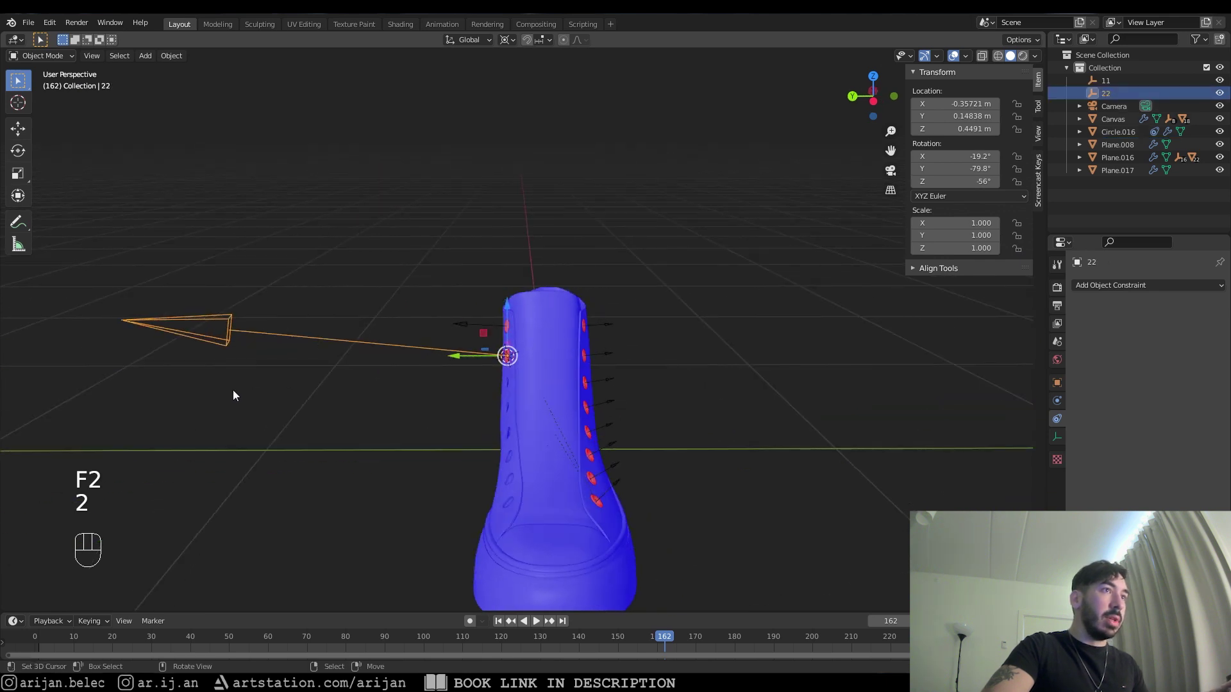
{"action": "type", "text": "s"}
{"action": "left_click", "coordinate": [464, 389]}
{"action": "middle_click_drag", "start_coordinate": [475, 390], "coordinate": [516, 391]}
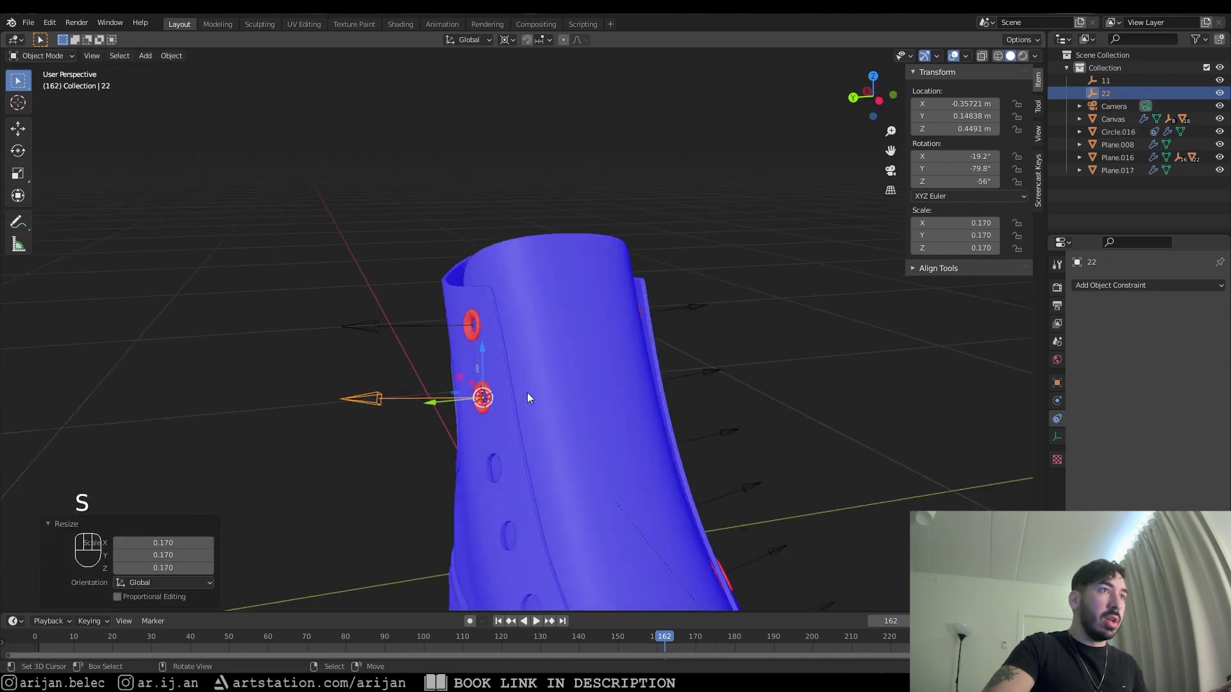
Set empty 22 as the Copy Rotation target of the eyelet ring in the second lace hole
{"action": "scroll", "coordinate": [515, 391], "scroll_direction": "up", "scroll_amount": 5}
{"action": "middle_click_drag", "start_coordinate": [597, 290], "coordinate": [406, 357]}
{"action": "left_click", "coordinate": [536, 350]}
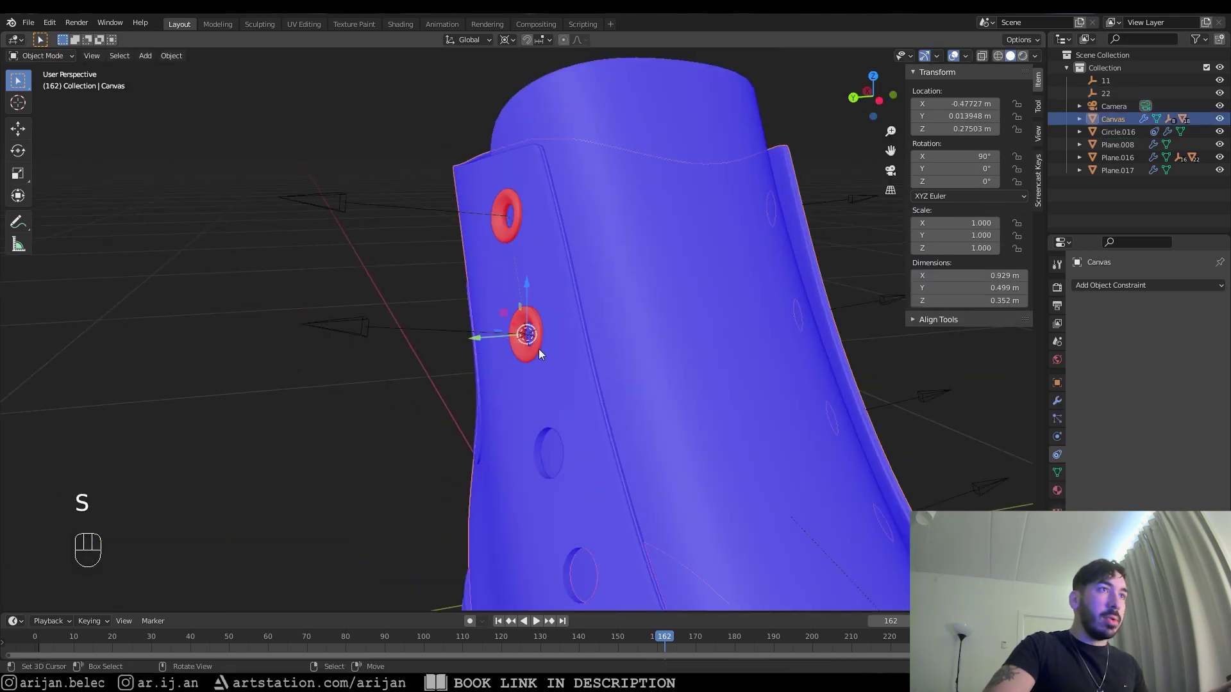
{"action": "key", "text": "z"}
{"action": "key", "text": "z"}
{"action": "left_click", "coordinate": [1143, 327]}
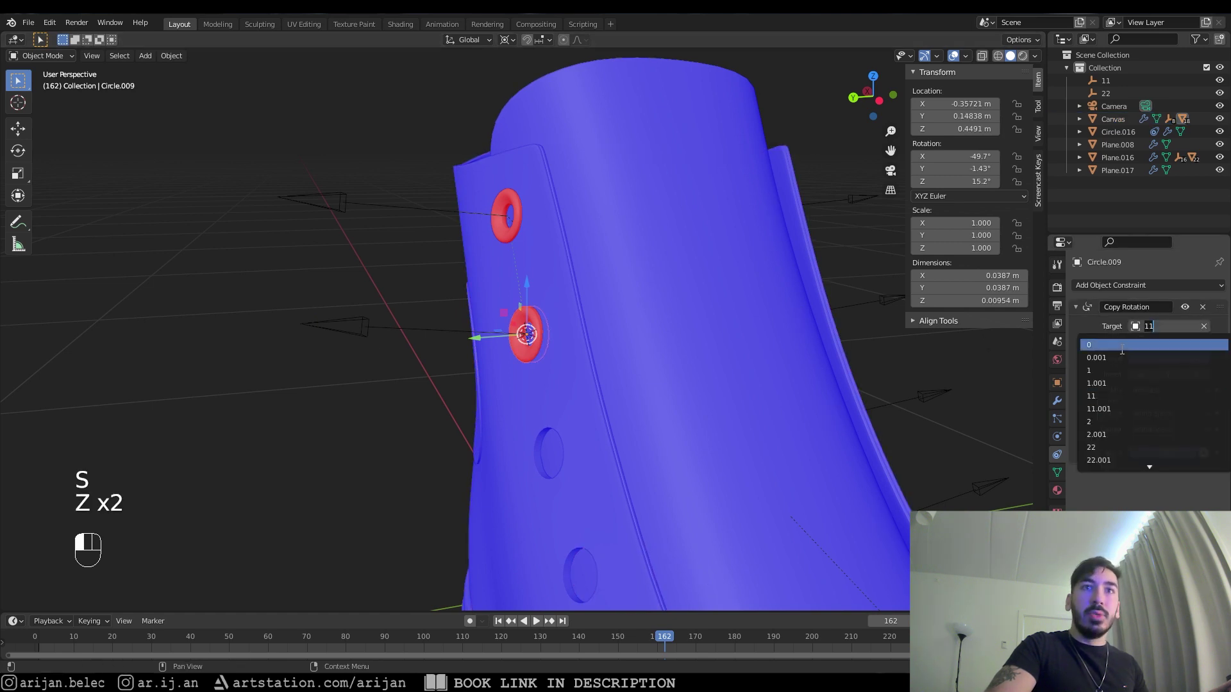
{"action": "left_click", "coordinate": [1096, 447]}
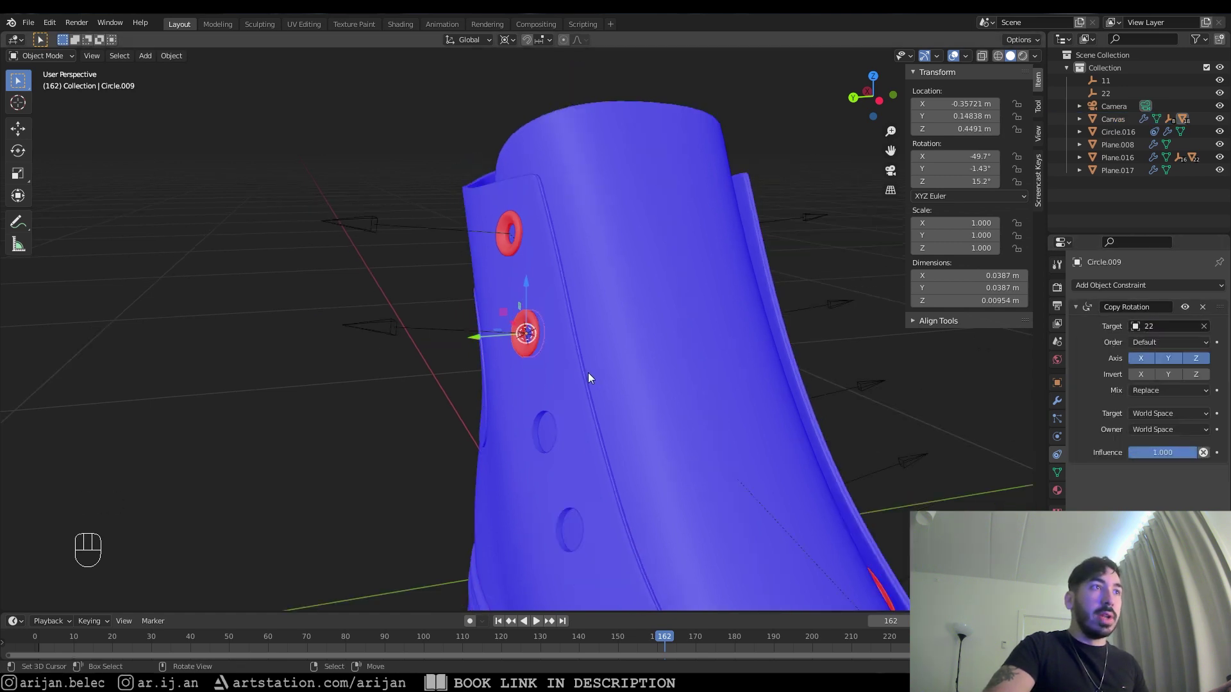
Turn off the Face Orientation overlay
{"action": "scroll", "coordinate": [587, 372], "scroll_direction": "up", "scroll_amount": 2}
{"action": "left_click", "coordinate": [965, 56]}
{"action": "left_click", "coordinate": [891, 286]}
{"action": "mouse_move", "coordinate": [577, 397]}
{"action": "middle_mouse_down"}
{"action": "mouse_move", "coordinate": [549, 390]}
{"action": "mouse_move", "coordinate": [530, 361]}
{"action": "mouse_move", "coordinate": [544, 325]}
{"action": "mouse_move", "coordinate": [518, 322]}
{"action": "mouse_move", "coordinate": [564, 349]}
{"action": "mouse_move", "coordinate": [567, 385]}
{"action": "mouse_move", "coordinate": [596, 390]}
{"action": "mouse_move", "coordinate": [544, 388]}
{"action": "mouse_move", "coordinate": [563, 377]}
{"action": "mouse_move", "coordinate": [424, 378]}
{"action": "mouse_move", "coordinate": [426, 364]}
{"action": "mouse_move", "coordinate": [503, 339]}
{"action": "mouse_move", "coordinate": [459, 333]}
{"action": "mouse_move", "coordinate": [531, 384]}
{"action": "mouse_move", "coordinate": [546, 376]}
{"action": "mouse_move", "coordinate": [505, 340]}
{"action": "mouse_move", "coordinate": [487, 344]}
{"action": "middle_mouse_up"}
{"action": "key", "text": "g"}
{"action": "key", "text": "z"}
{"action": "key", "text": "g"}
{"action": "right_click", "coordinate": [560, 376]}
{"action": "key", "text": "g"}
{"action": "right_click", "coordinate": [530, 384]}
{"action": "key", "text": "g"}
{"action": "right_click", "coordinate": [546, 376]}
{"action": "key", "text": "g"}
{"action": "right_click", "coordinate": [505, 341]}
{"action": "key", "text": "g"}
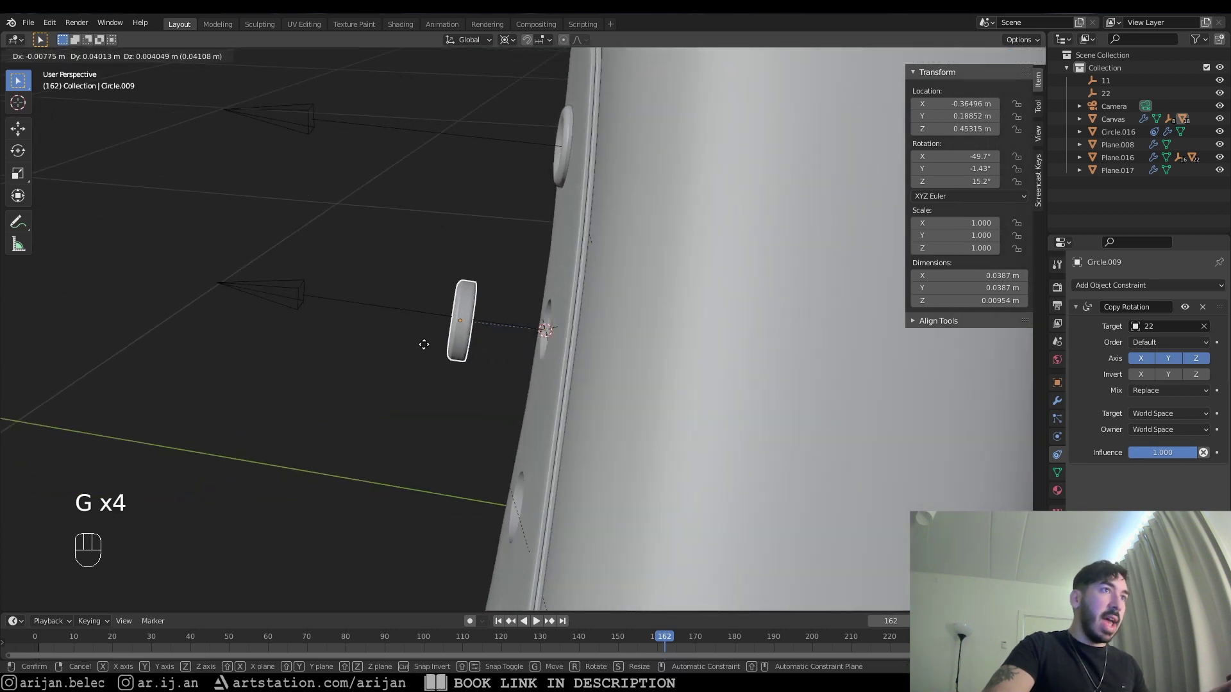
{"action": "right_click", "coordinate": [473, 338]}
Move the second eyelet ring slightly inward along its local Z axis to seat it in the lace hole
{"action": "key", "text": "g"}
{"action": "key", "text": "z"}
{"action": "key", "text": "z"}
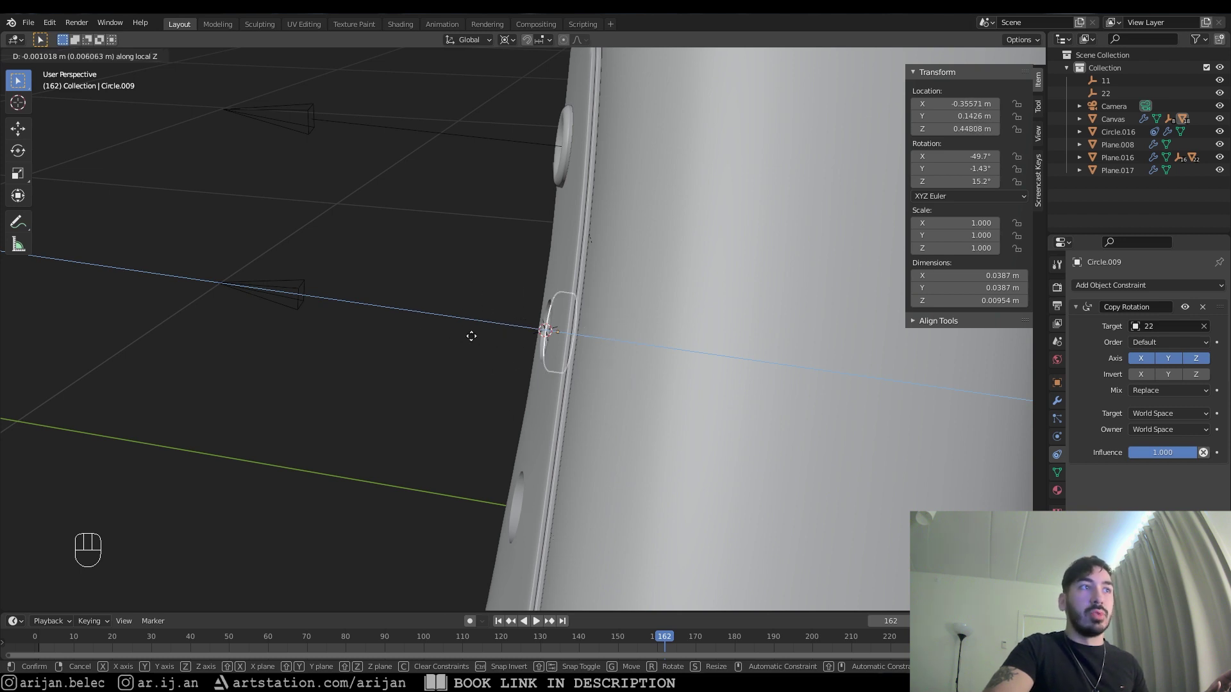
{"action": "left_click", "coordinate": [481, 347]}
{"action": "middle_click_drag", "start_coordinate": [481, 347], "coordinate": [513, 339]}
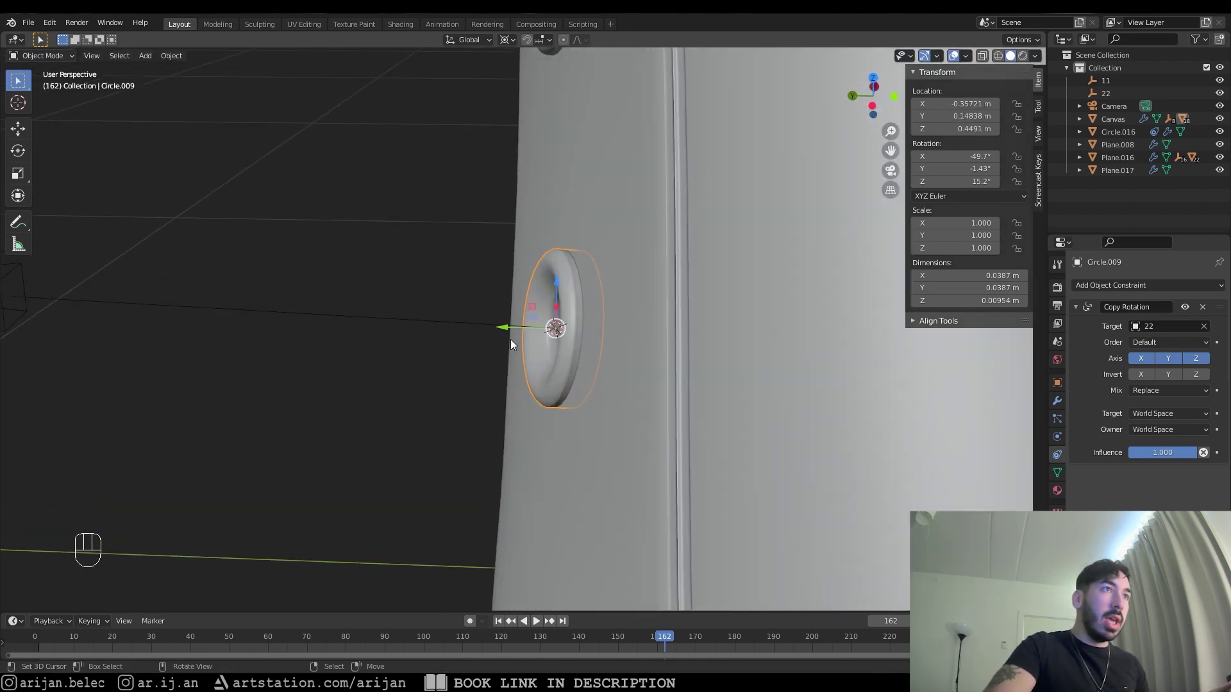
{"action": "key", "text": "g"}
{"action": "middle_click", "coordinate": [504, 342]}
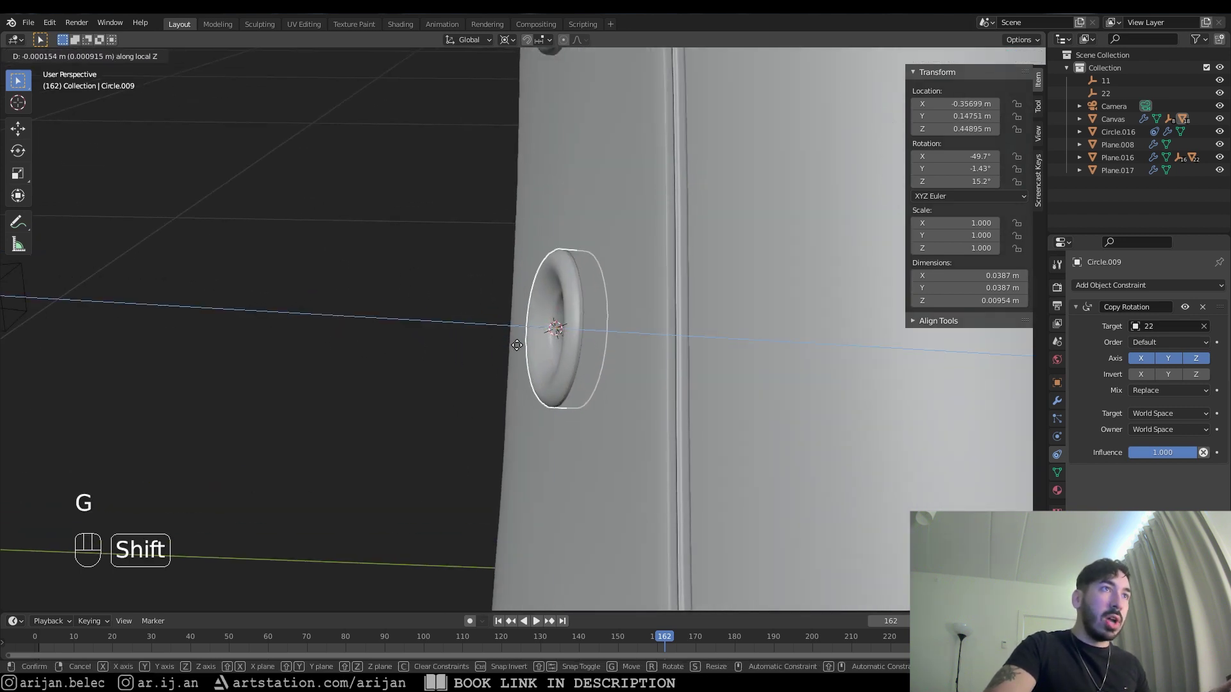
{"action": "left_click", "coordinate": [520, 345]}
Examine the placed eyelet rings and arrow empties on both sides of the sneaker and the lace holes still without rings
{"action": "scroll", "coordinate": [494, 337], "scroll_direction": "down", "scroll_amount": 5}
{"action": "middle_click_drag", "start_coordinate": [494, 337], "coordinate": [634, 245]}
{"action": "left_click", "coordinate": [627, 223]}
{"action": "scroll", "coordinate": [628, 218], "scroll_direction": "down", "scroll_amount": 5}
{"action": "middle_click_drag", "start_coordinate": [536, 251], "coordinate": [350, 442]}
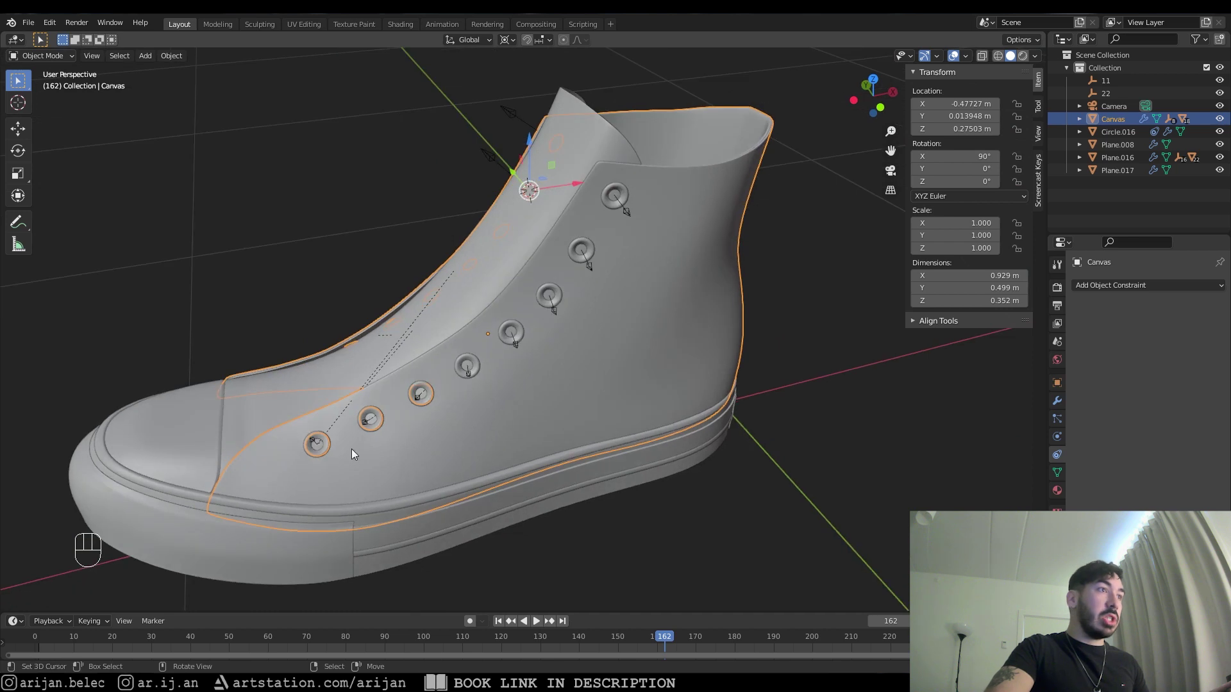
{"action": "scroll", "coordinate": [497, 370], "scroll_direction": "up", "scroll_amount": 5}
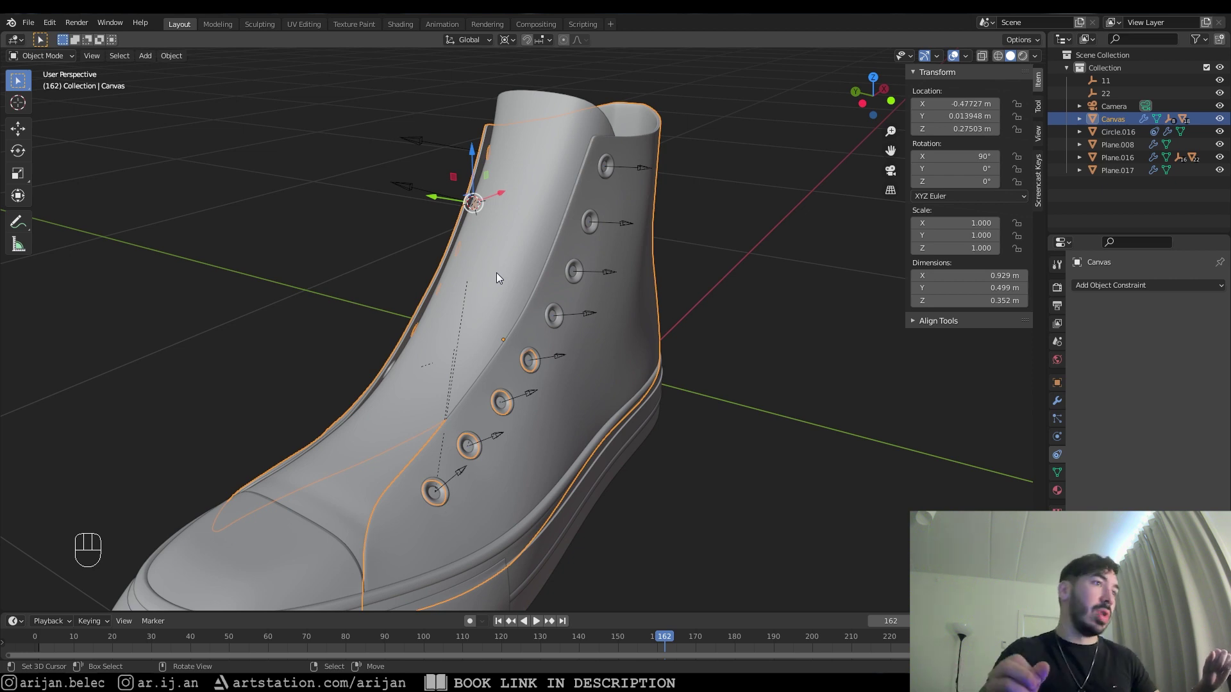
{"action": "left_click", "coordinate": [321, 280]}
{"action": "middle_click_drag", "start_coordinate": [320, 280], "coordinate": [387, 297]}
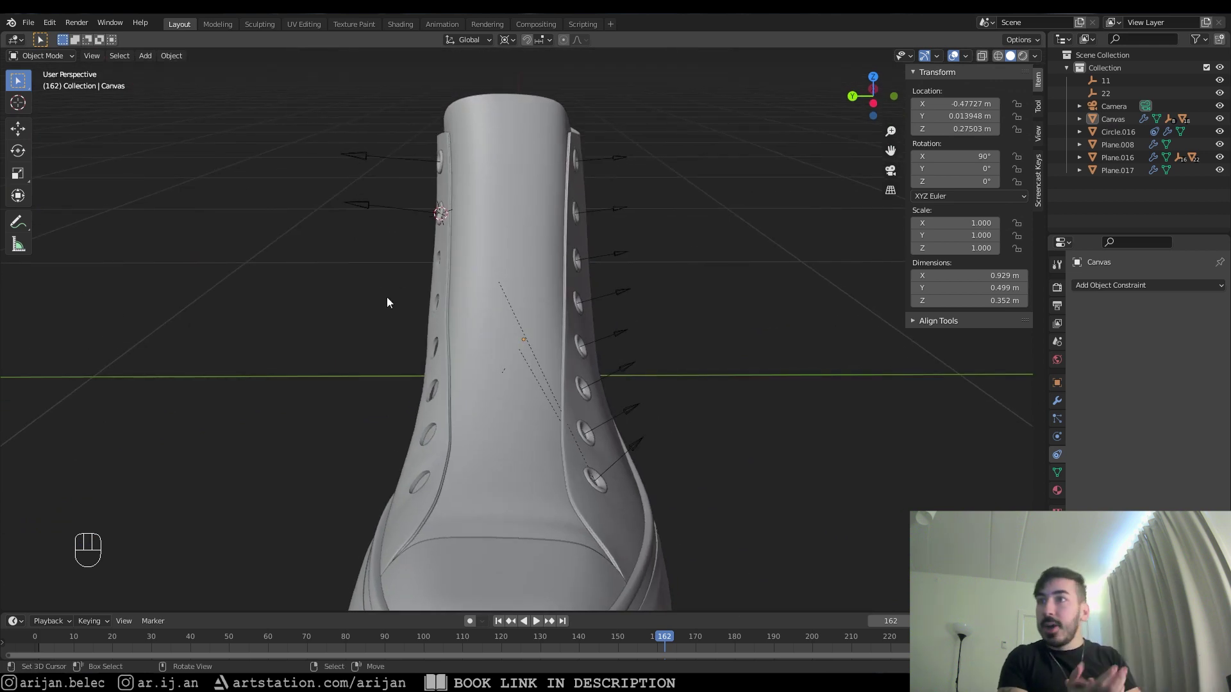